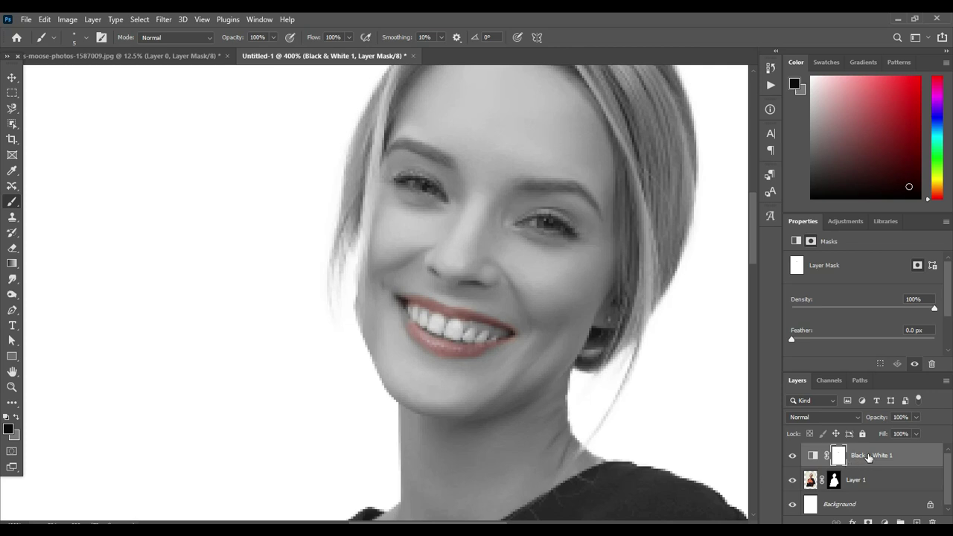
Replace the Black & White 1 layer with a new Black & White adjustment and target its mask.
click(869, 453)
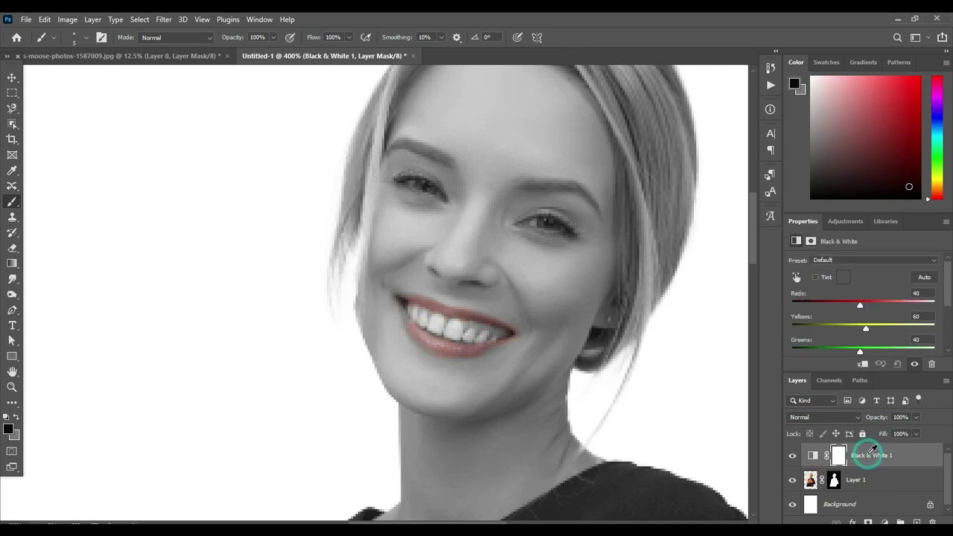
key(Delete)
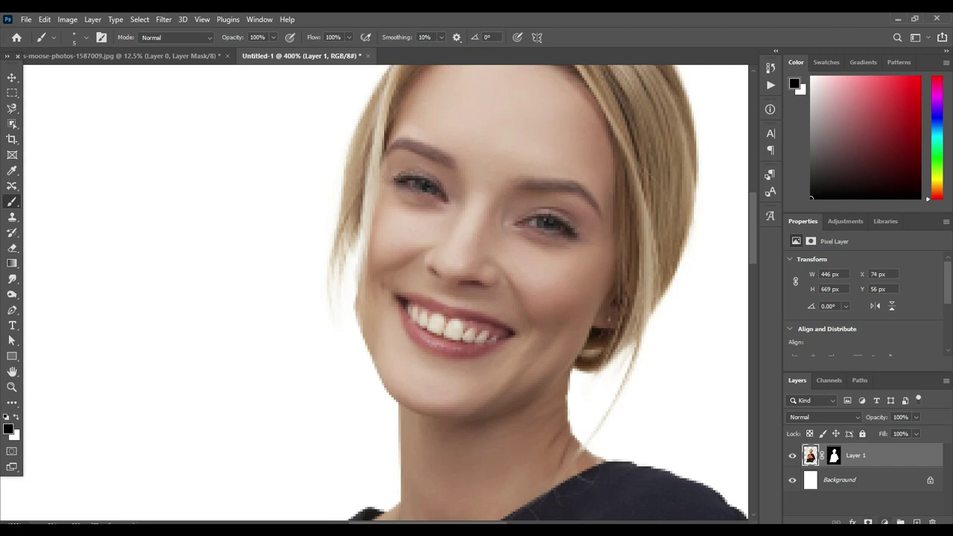
click(885, 523)
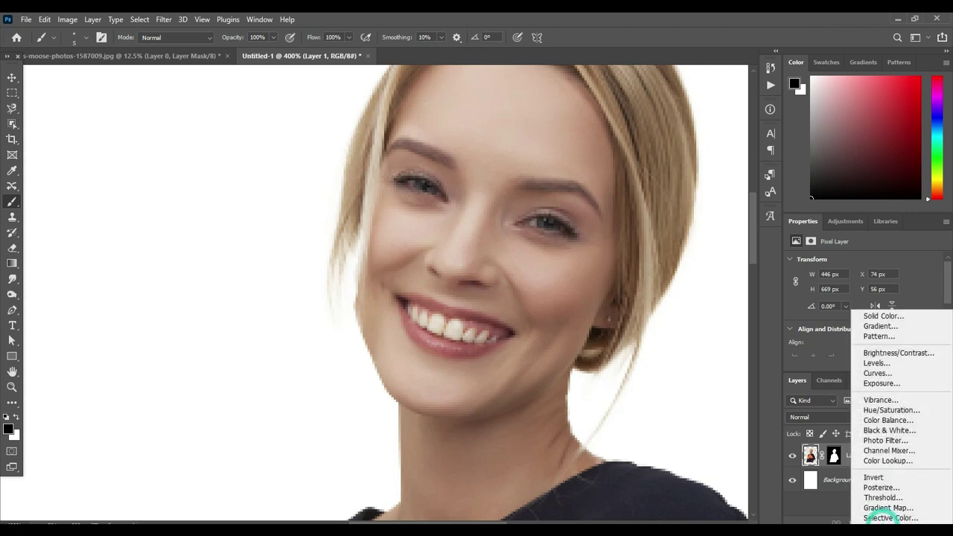
click(904, 431)
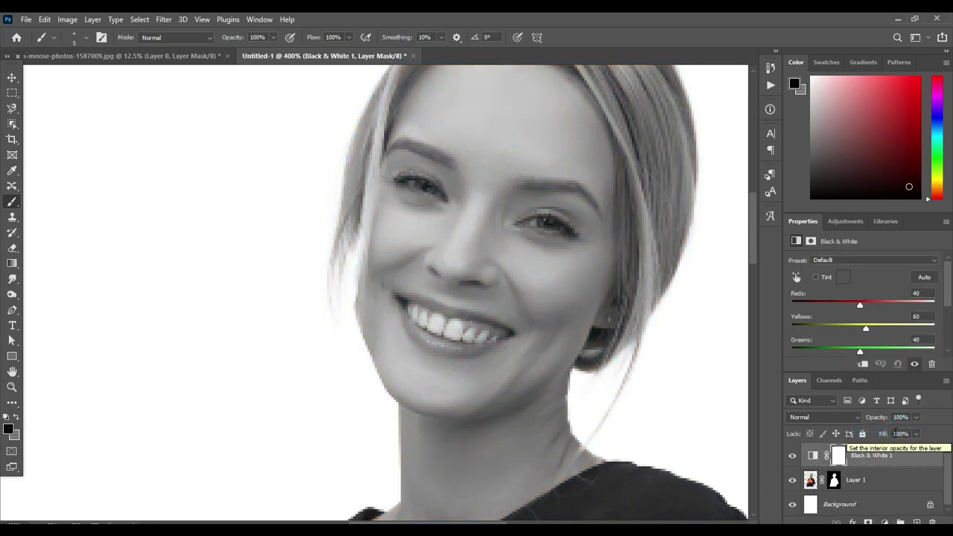
click(839, 457)
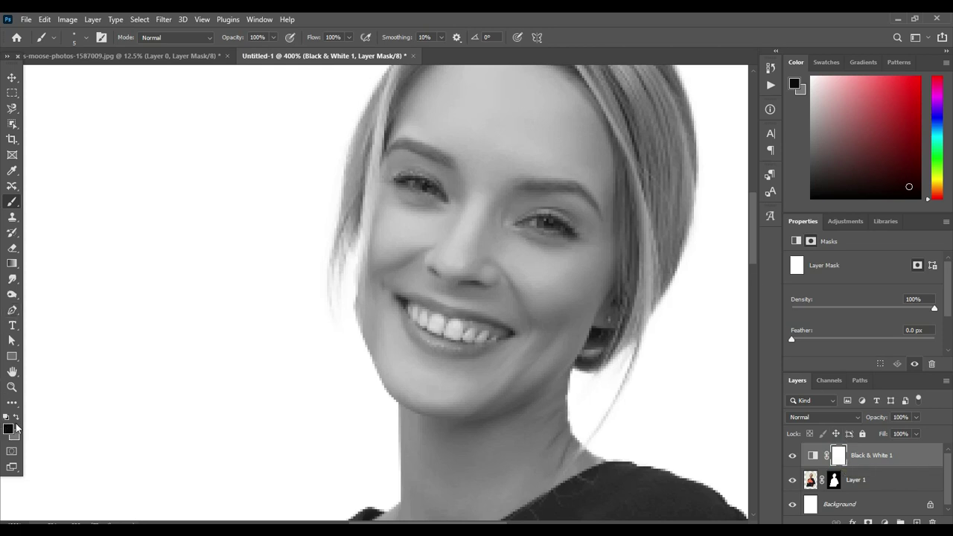
Pick the Brush tool with pure red #ff0000 as the foreground colour.
click(15, 205)
click(9, 427)
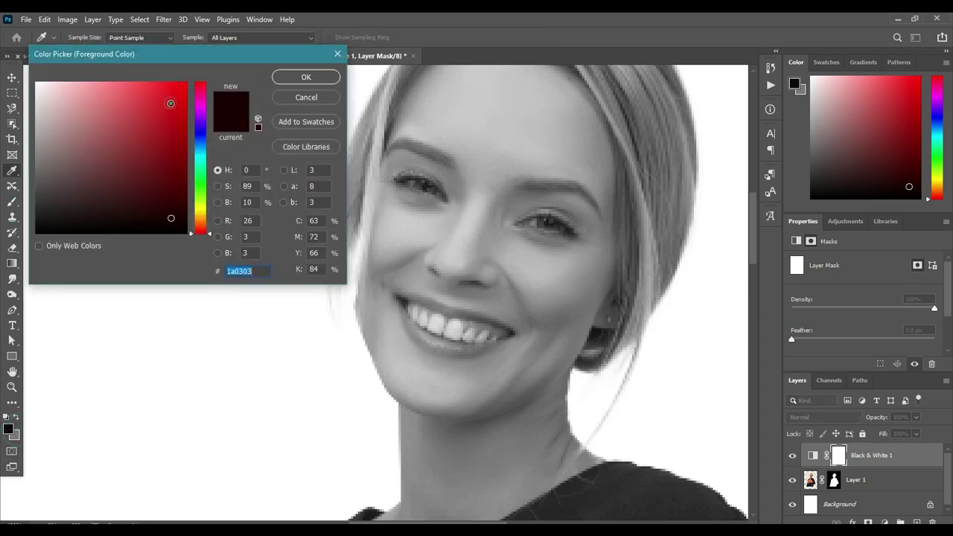
click(186, 82)
click(305, 78)
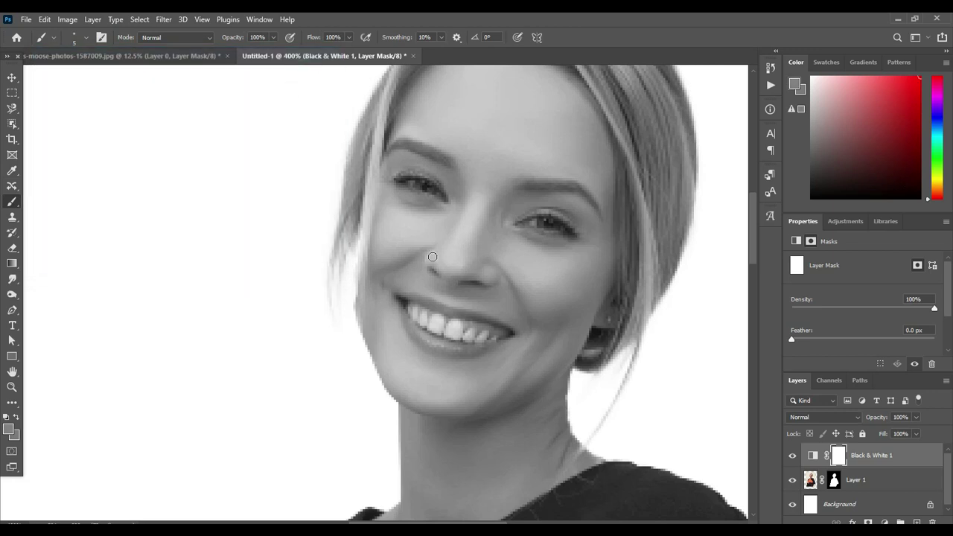
Paint over the upper and lower lips on the mask, then zoom to 100%.
mouse_move(451, 346)
mouse_down()
mouse_move(466, 352)
mouse_move(511, 339)
mouse_up()
drag(401, 307, 405, 326)
mouse_move(410, 331)
mouse_down()
mouse_move(401, 295)
mouse_move(444, 306)
mouse_up()
mouse_move(449, 314)
mouse_down()
mouse_move(440, 309)
mouse_move(514, 333)
mouse_up()
key(ctrl+1)
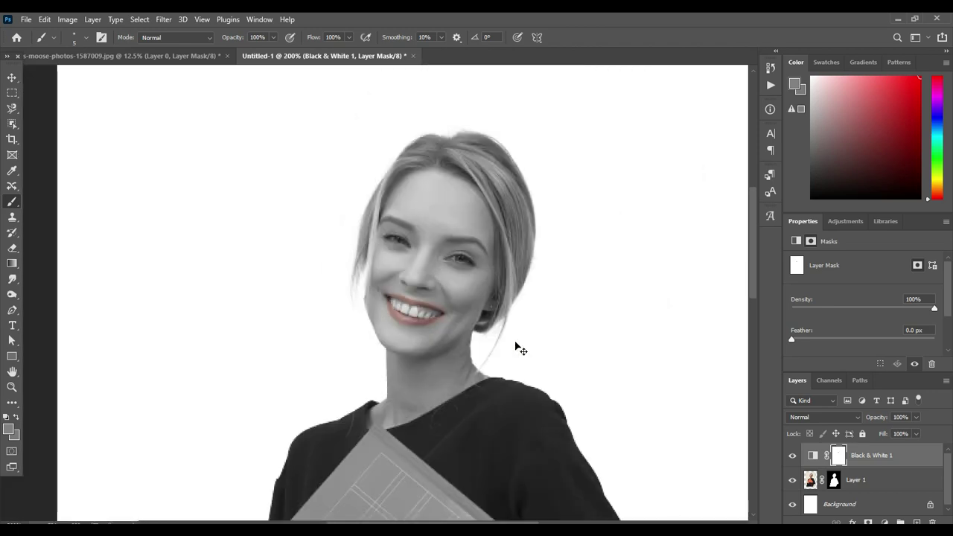
key(ctrl+minus)
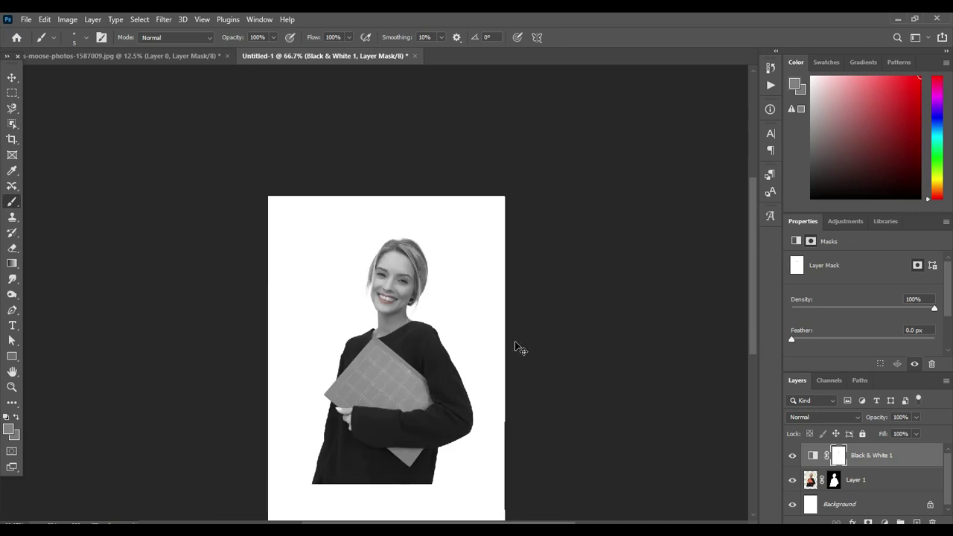
key(ctrl+plus)
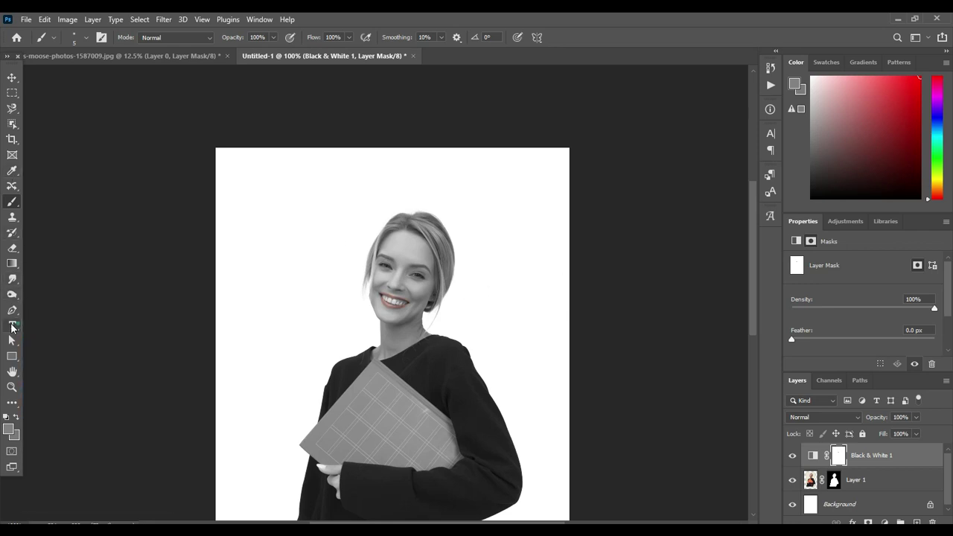
Type a red 60 pt Bell MT letter 'C' to the left of the face.
click(13, 326)
click(304, 312)
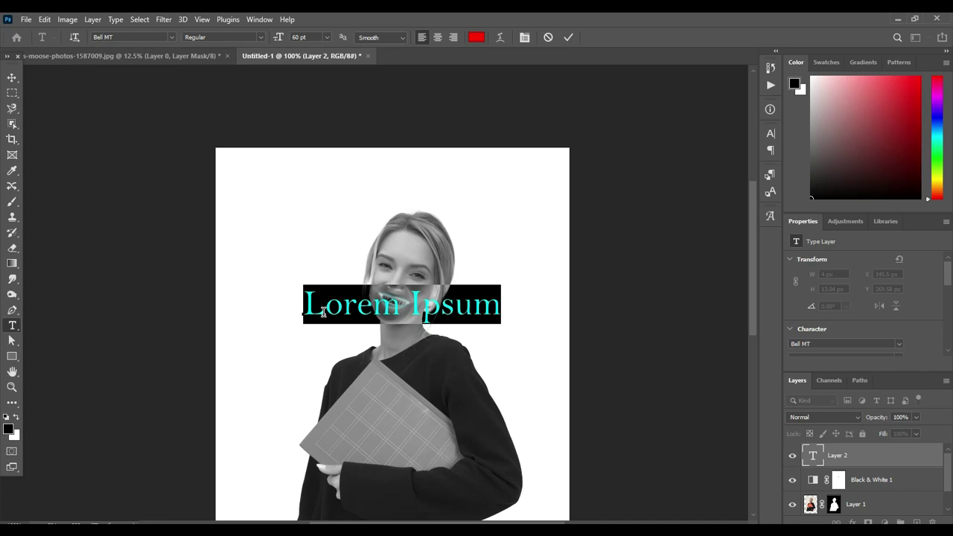
text(C)
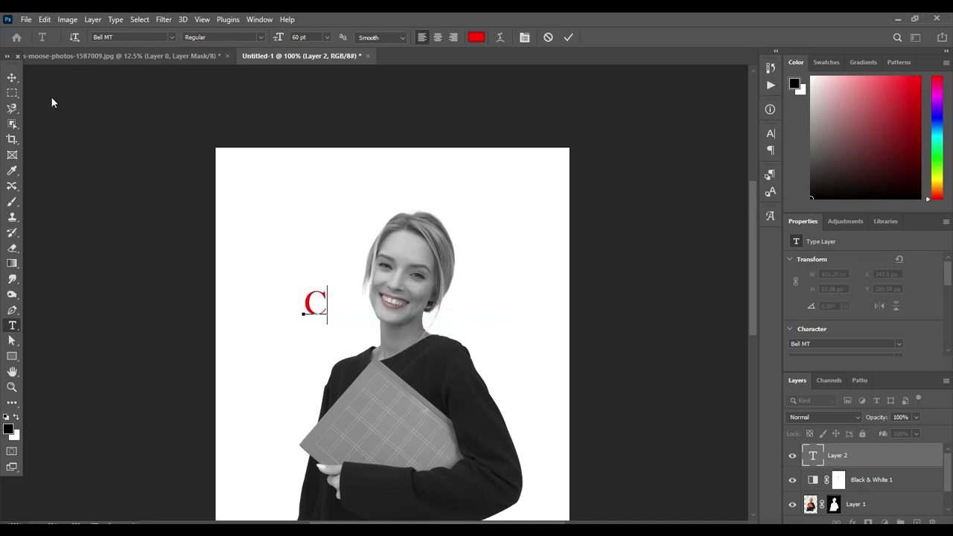
click(12, 77)
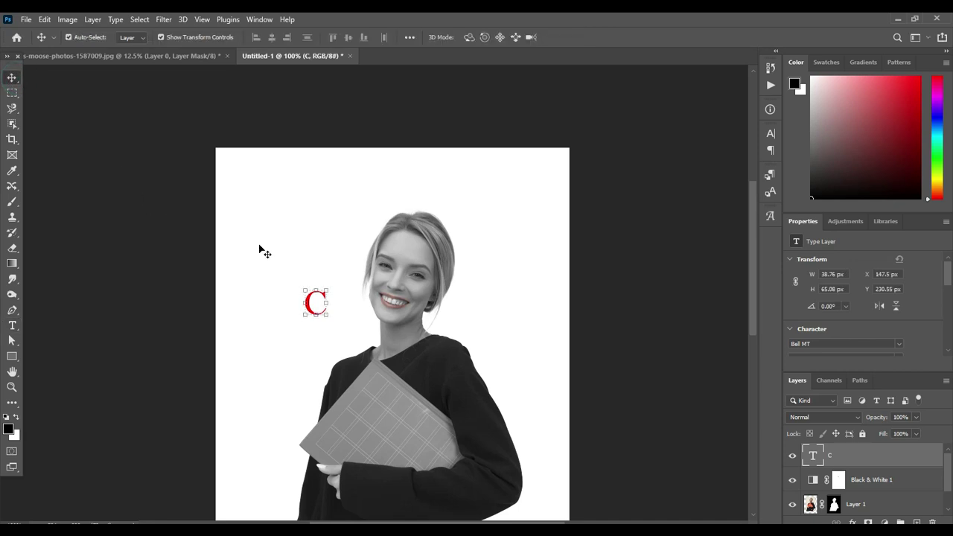
Scale the C to about 433 × 726 px, nudge it right and down, and commit.
mouse_move(327, 289)
mouse_down()
mouse_move(409, 216)
mouse_move(406, 192)
mouse_up()
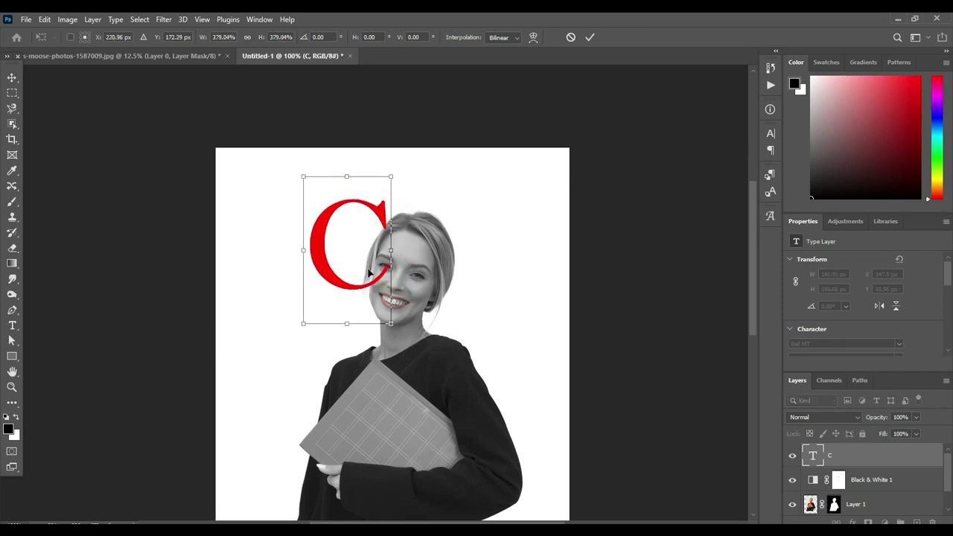
drag(390, 324, 544, 516)
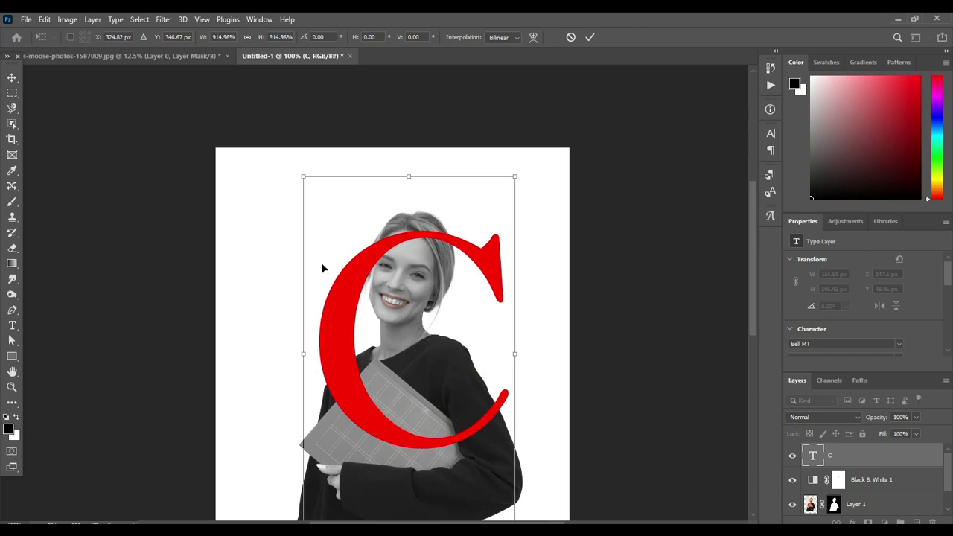
drag(303, 177, 246, 102)
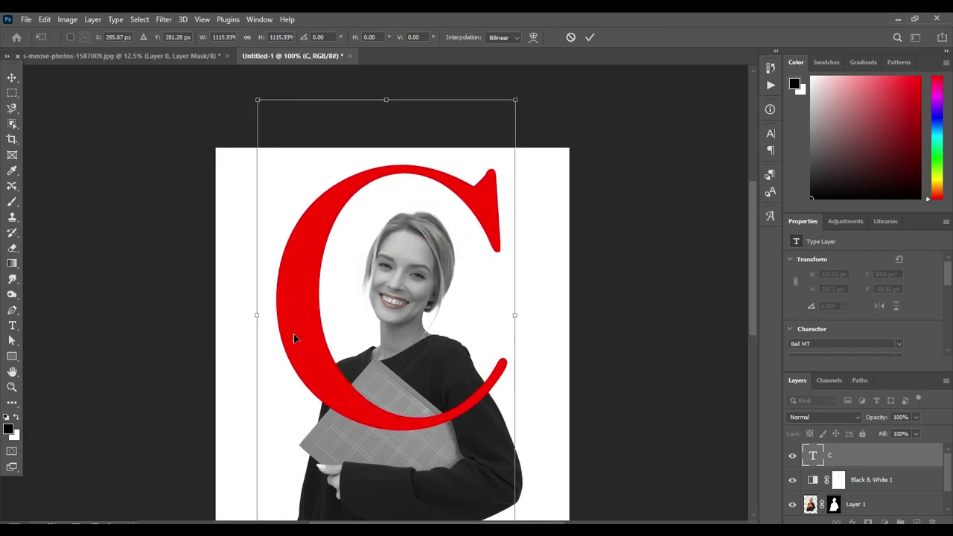
drag(301, 357, 317, 363)
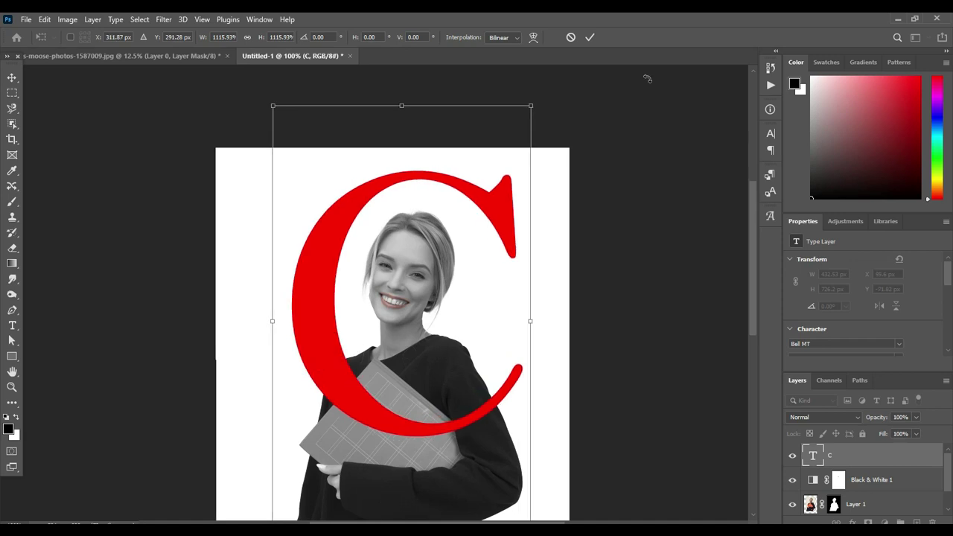
click(593, 39)
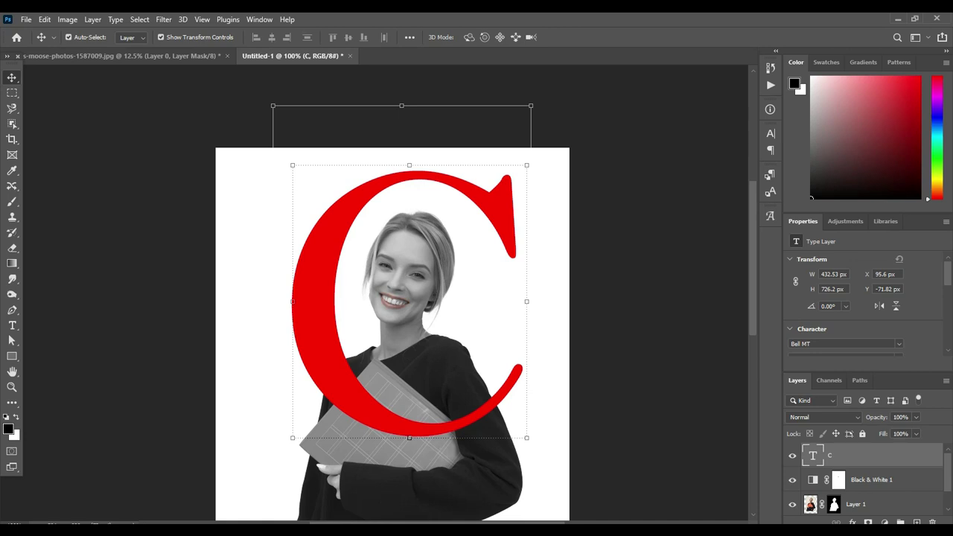
Convert Layer 1, the portrait photo, into an embedded smart object.
click(480, 497)
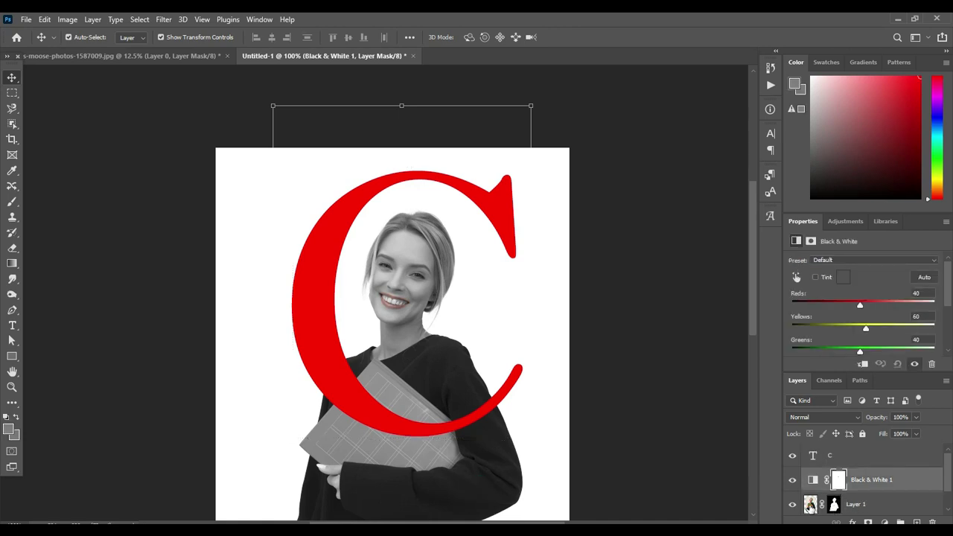
click(810, 505)
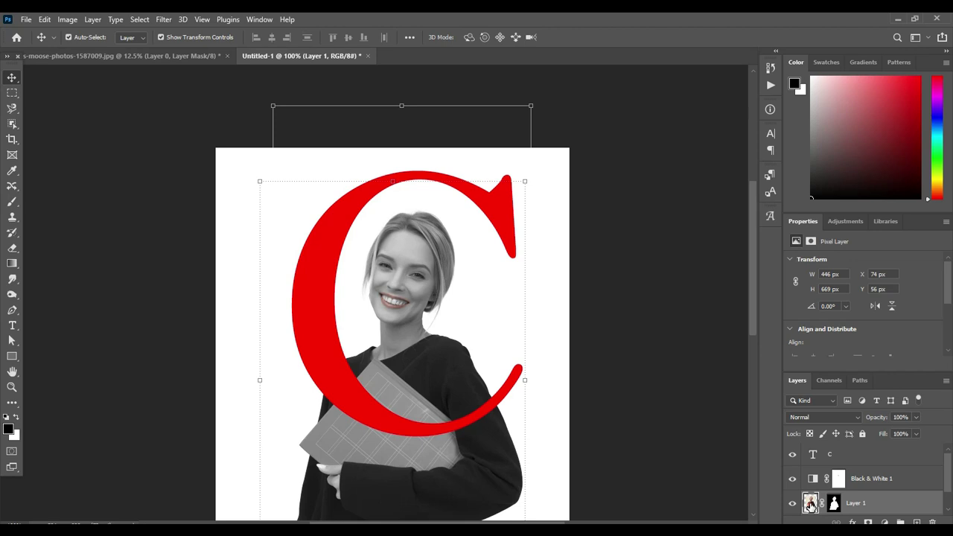
right_click(810, 507)
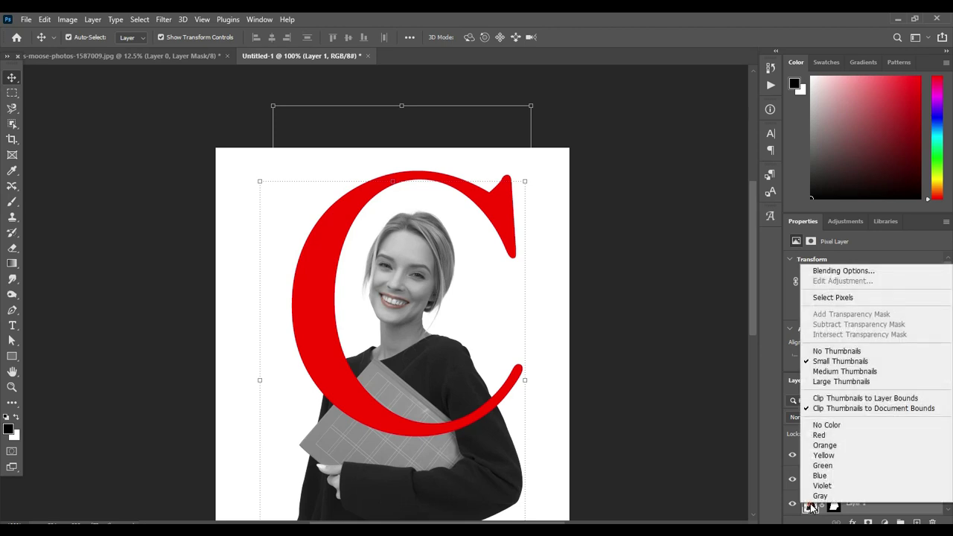
click(702, 471)
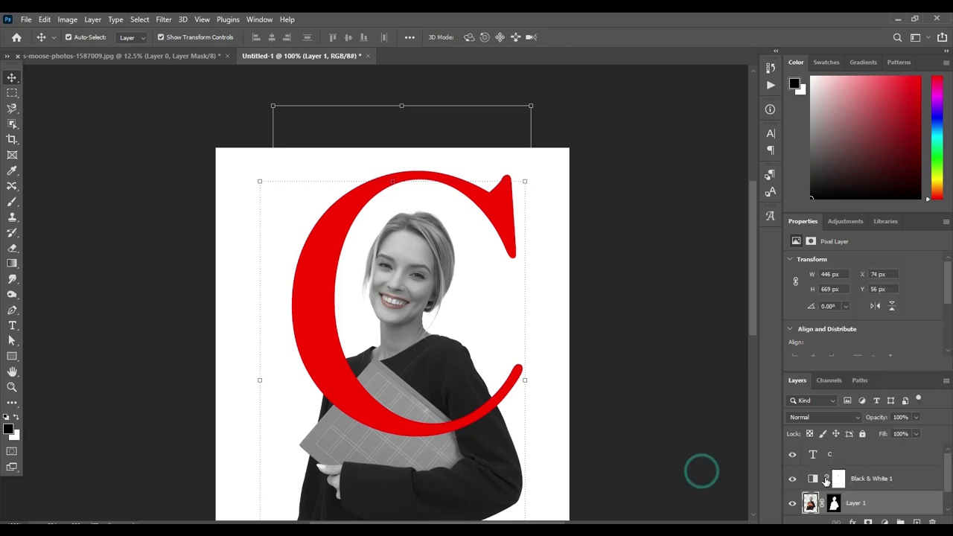
right_click(868, 503)
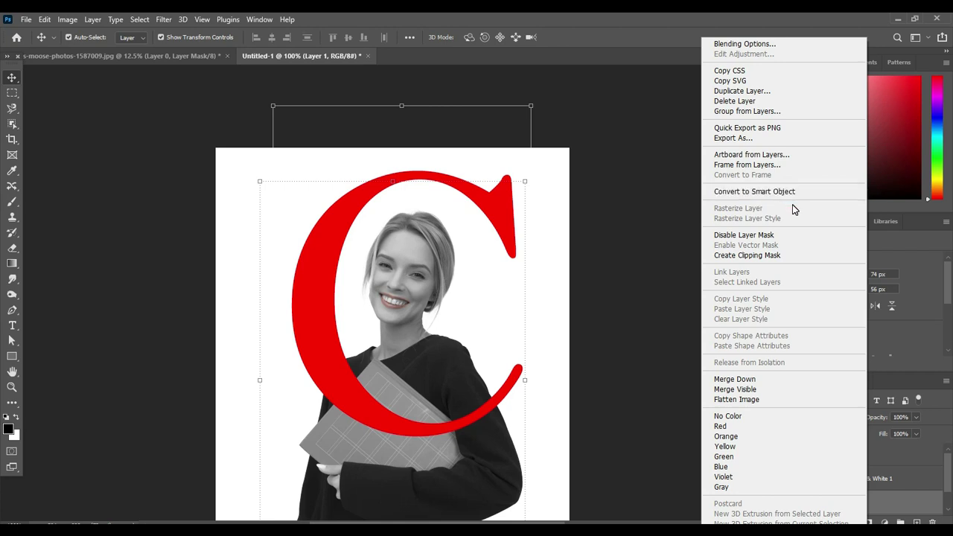
click(768, 192)
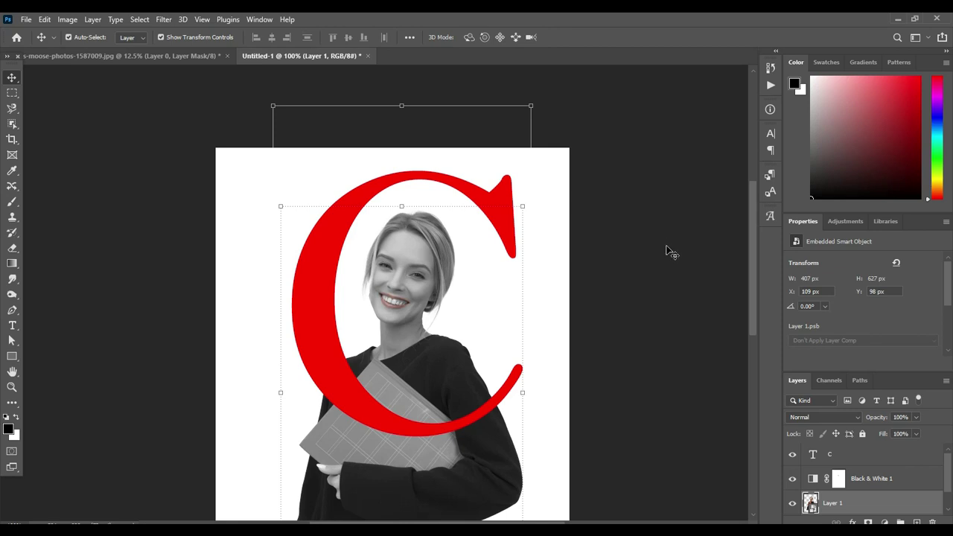
Combine the photo and Black & White adjustment into one smart object.
click(873, 477)
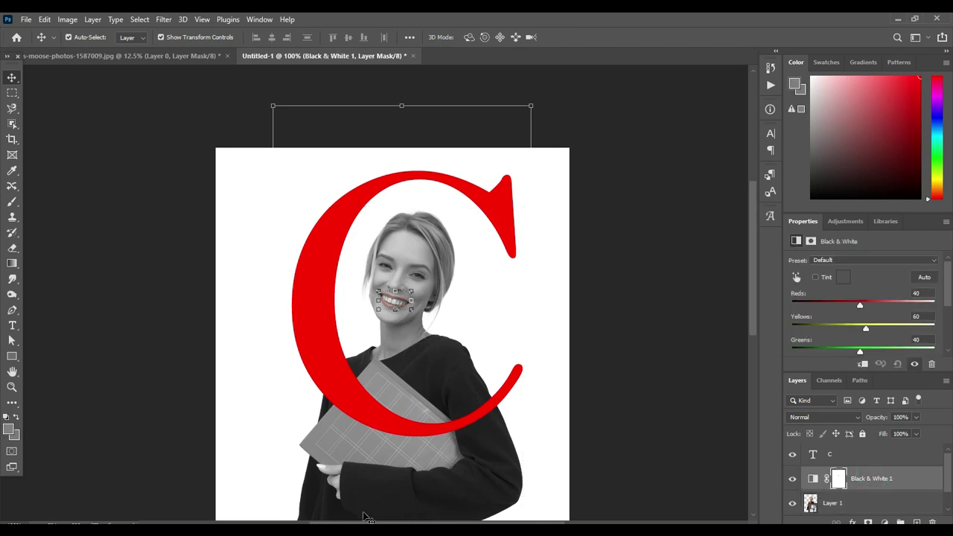
click(869, 501)
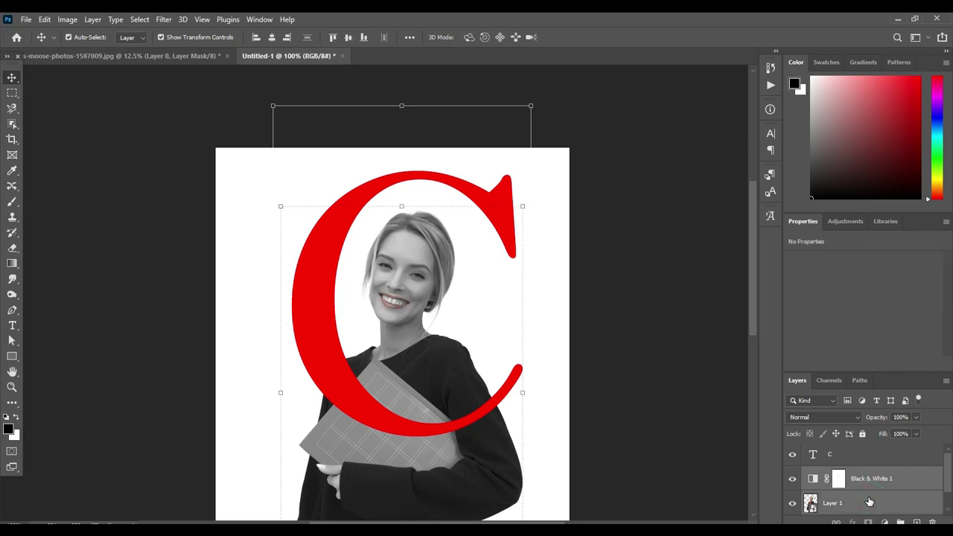
right_click(869, 501)
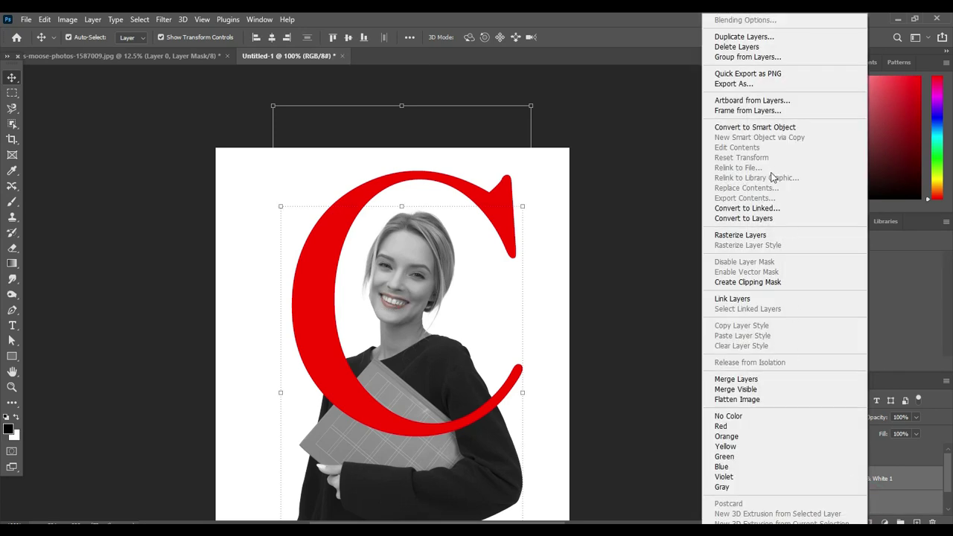
click(770, 128)
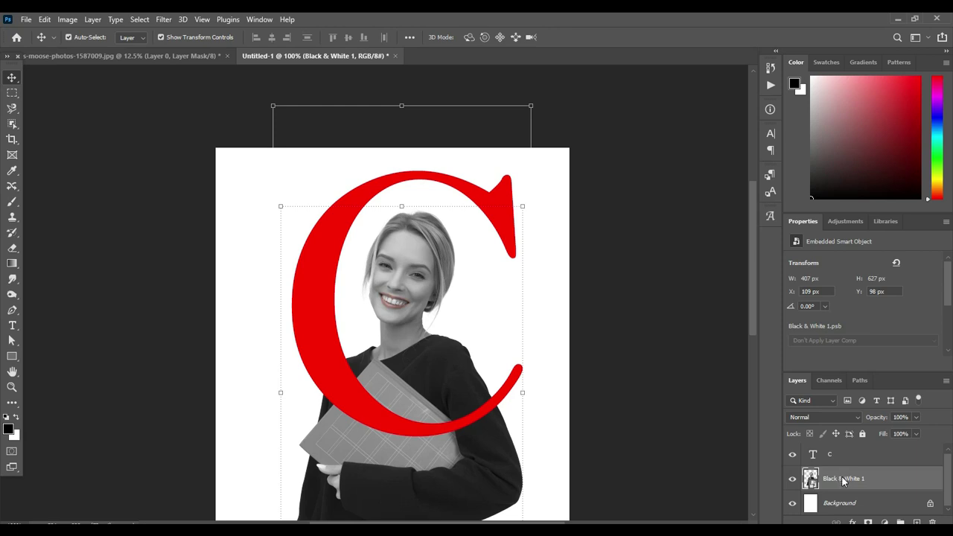
Move the Black & White 1 portrait layer above the C text layer.
right_click(843, 480)
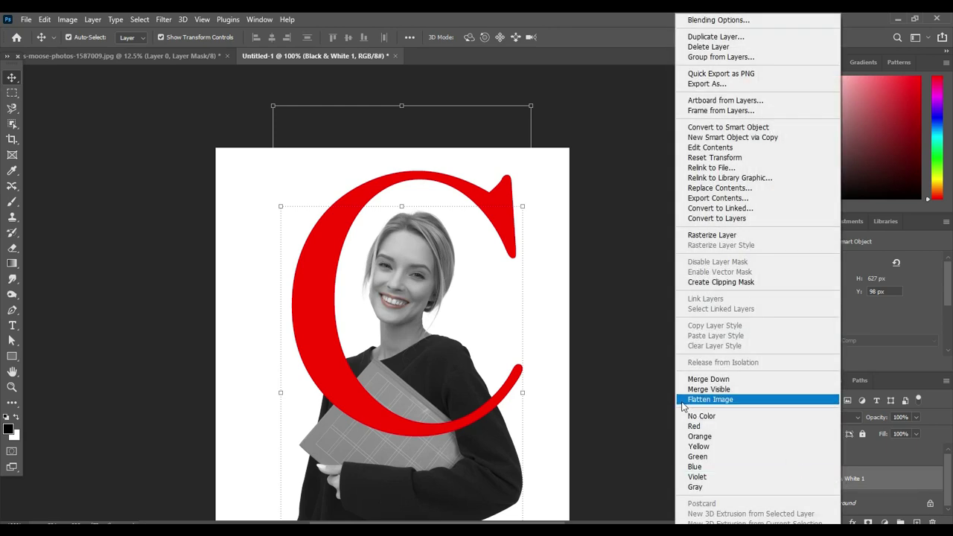
click(634, 405)
drag(810, 481, 855, 458)
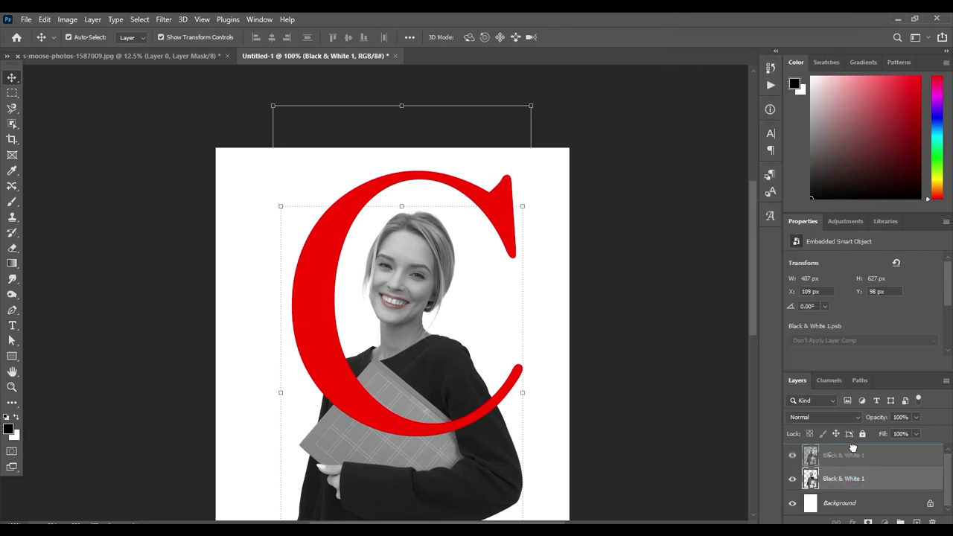
Clip Black & White 1 into the red C and duplicate it with Ctrl+J.
right_click(855, 458)
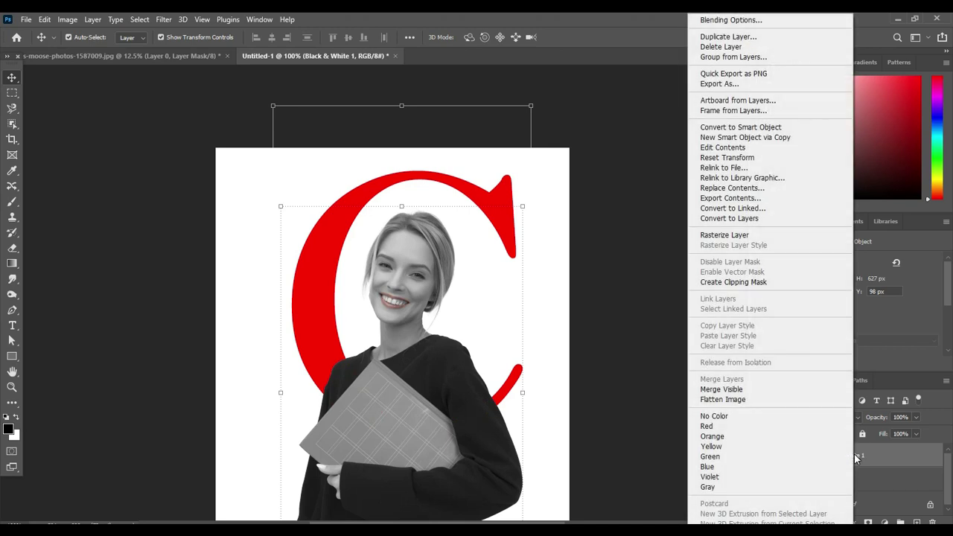
click(741, 282)
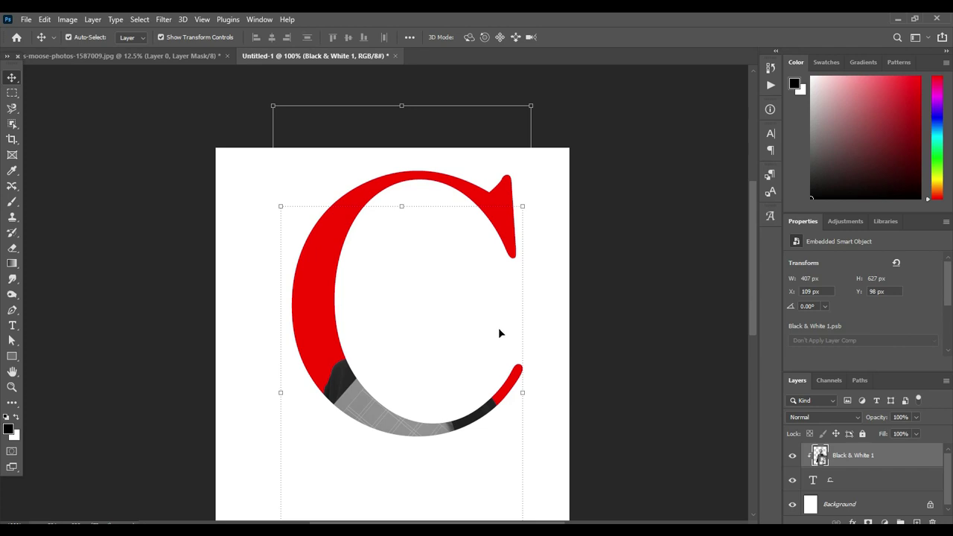
click(871, 456)
key(ctrl+j)
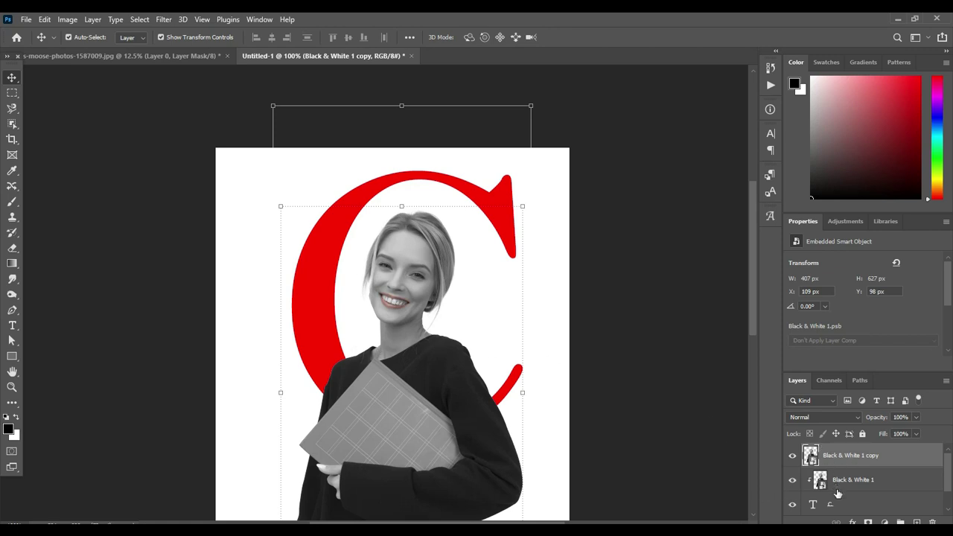
Add a white layer mask to Black & White 1 copy, then select the C type layer.
click(868, 453)
click(867, 522)
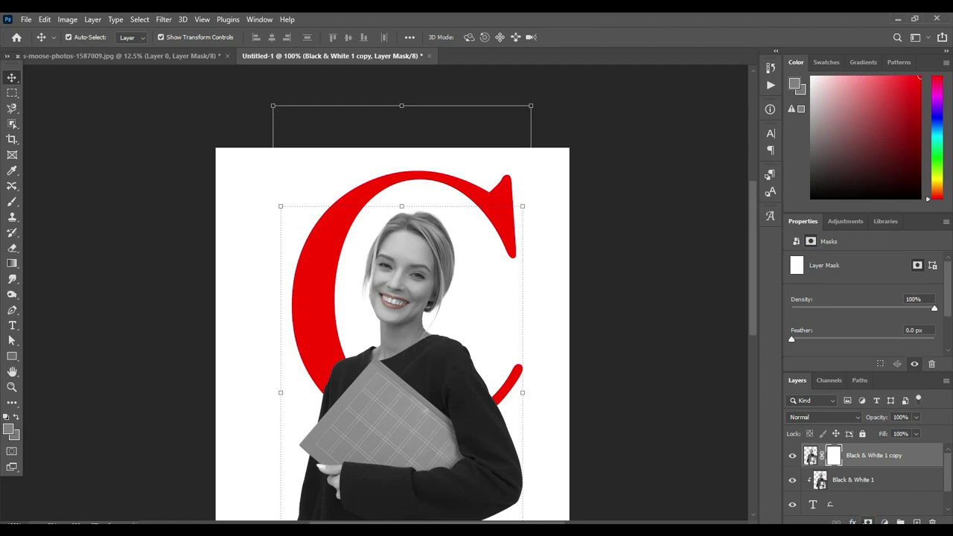
click(839, 505)
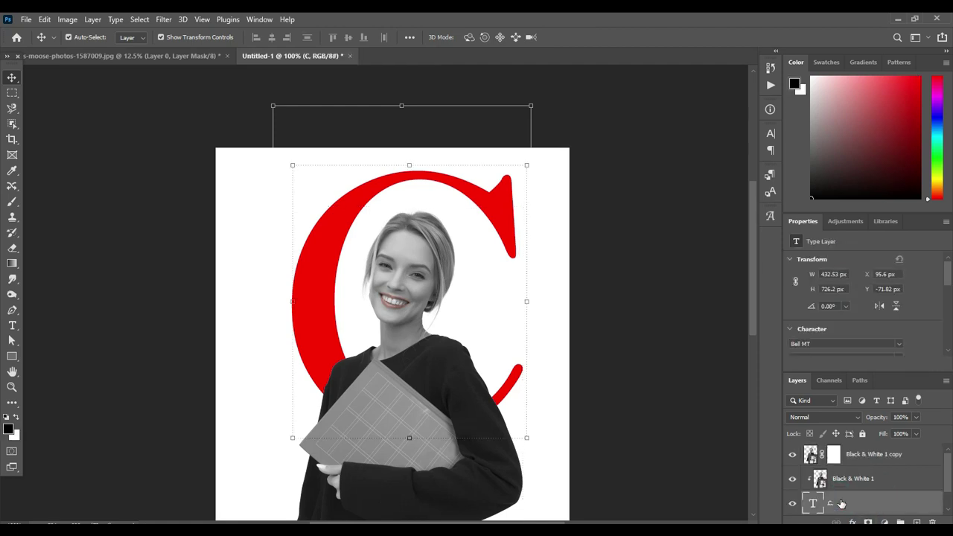
right_click(841, 504)
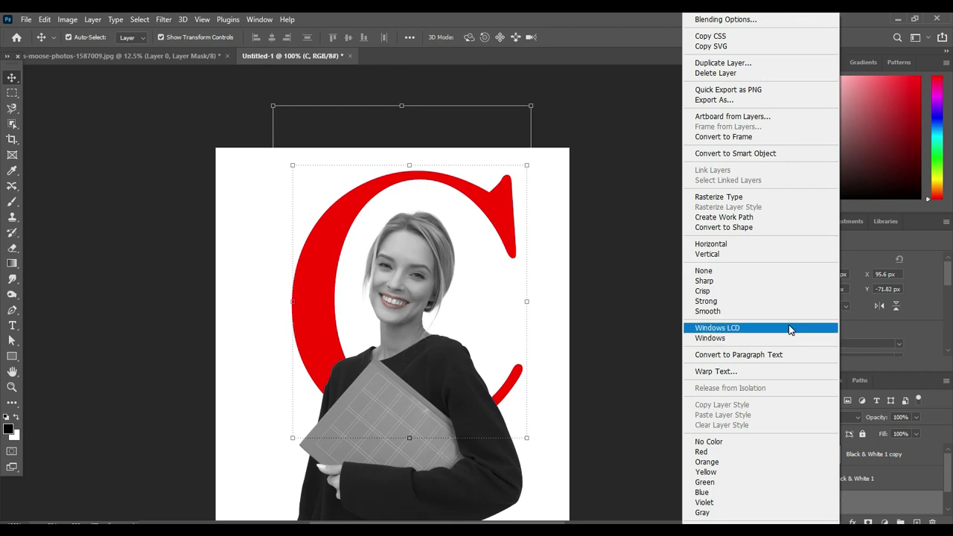
Load the red C's pixels as a selection, adding and undoing an Invert adjustment.
click(652, 322)
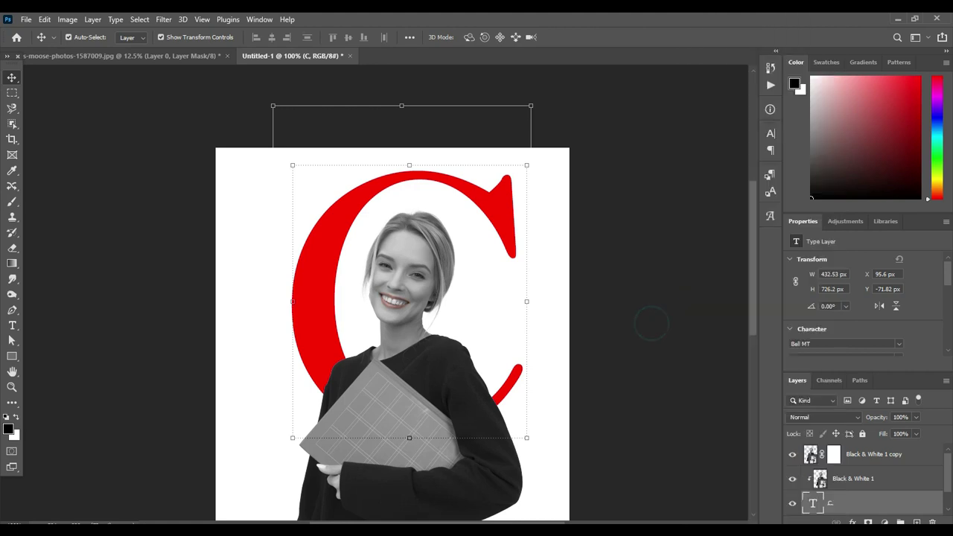
right_click(809, 506)
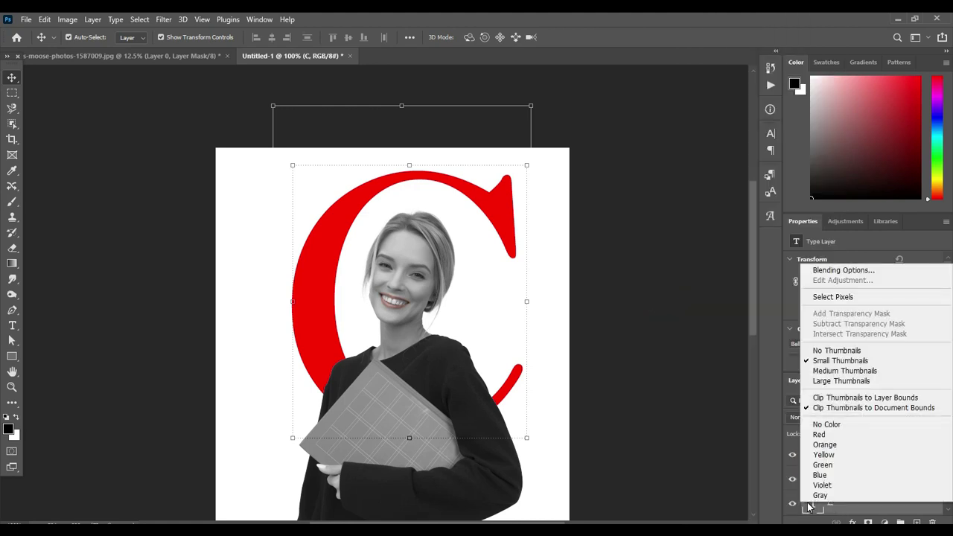
click(834, 297)
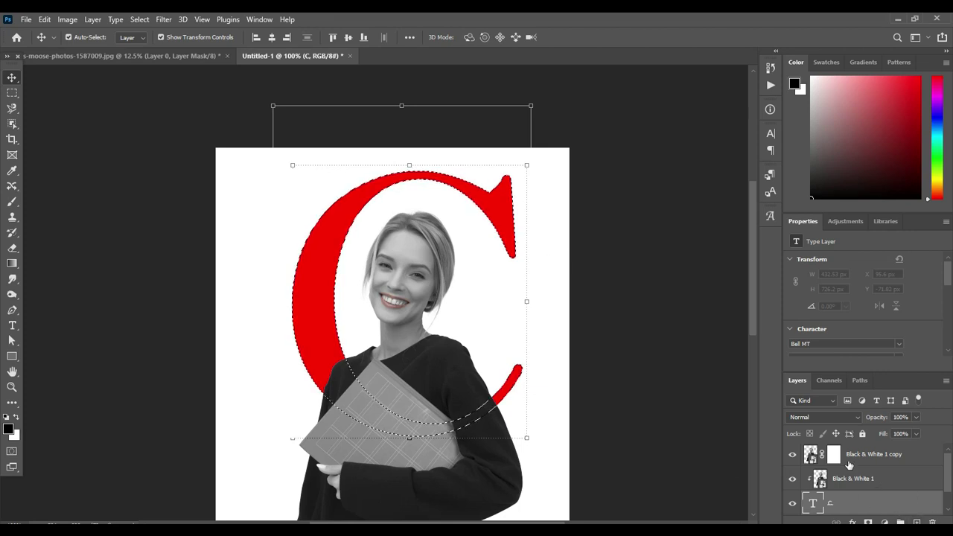
click(885, 523)
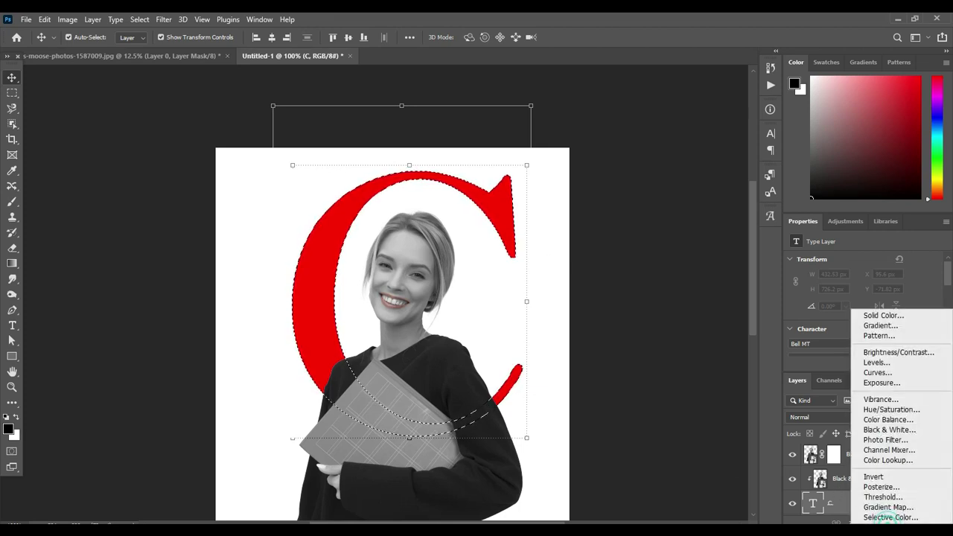
click(897, 480)
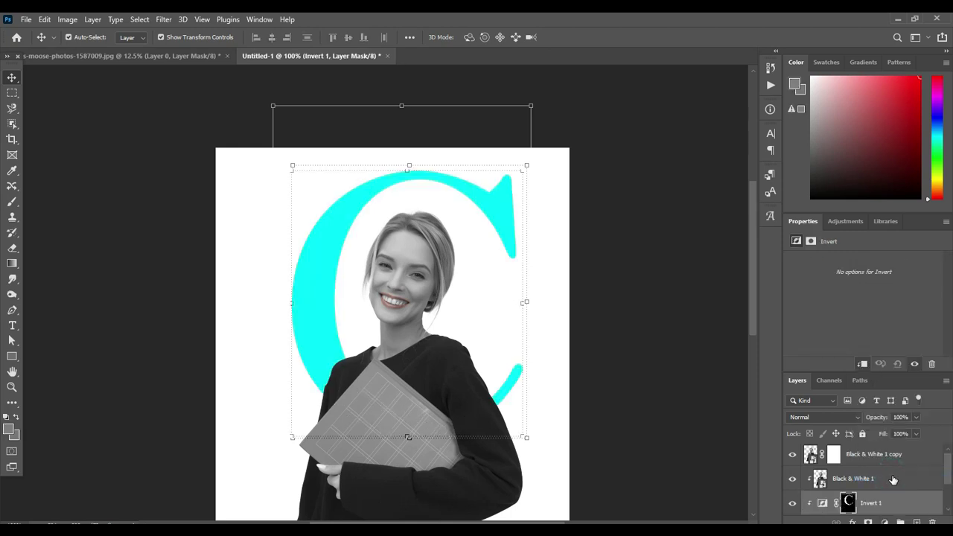
key(ctrl+z)
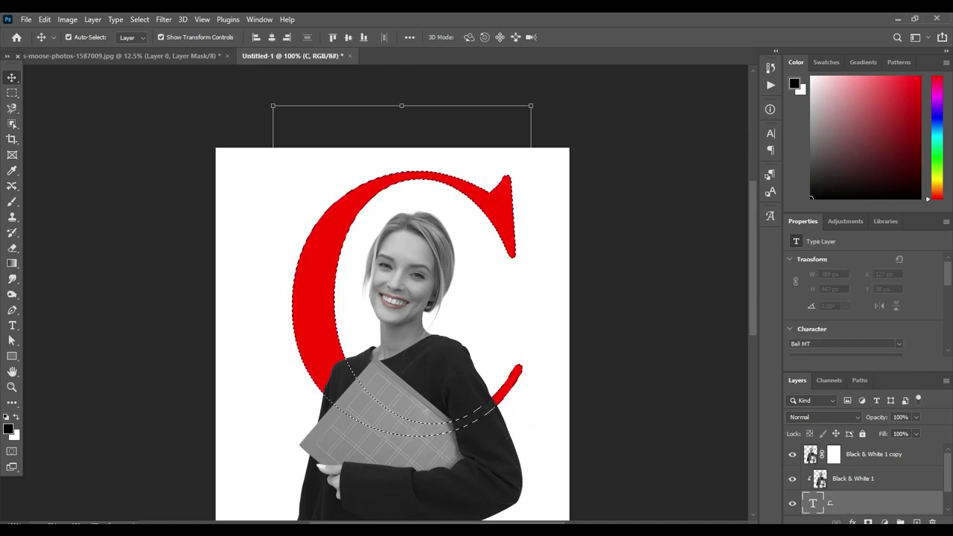
Invert the selection to everything outside the C.
click(853, 457)
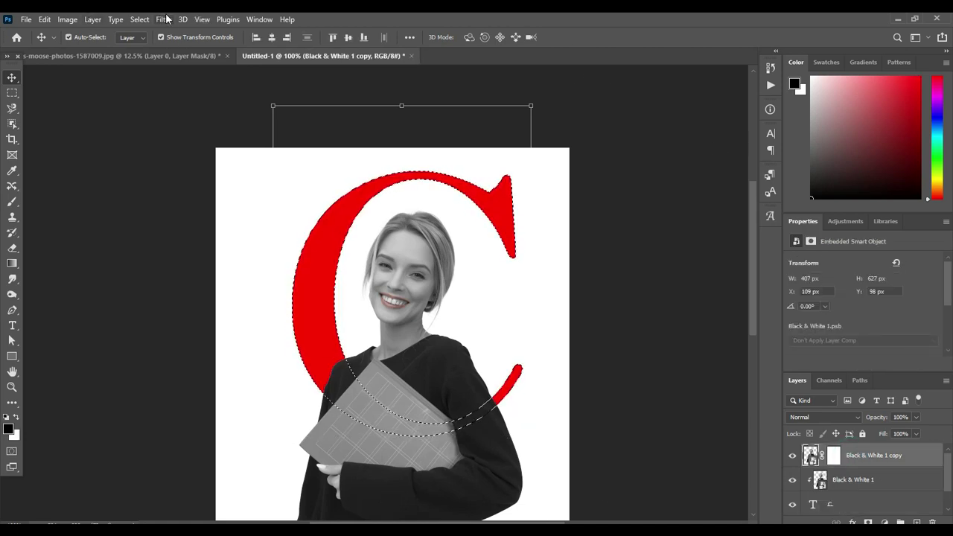
click(141, 20)
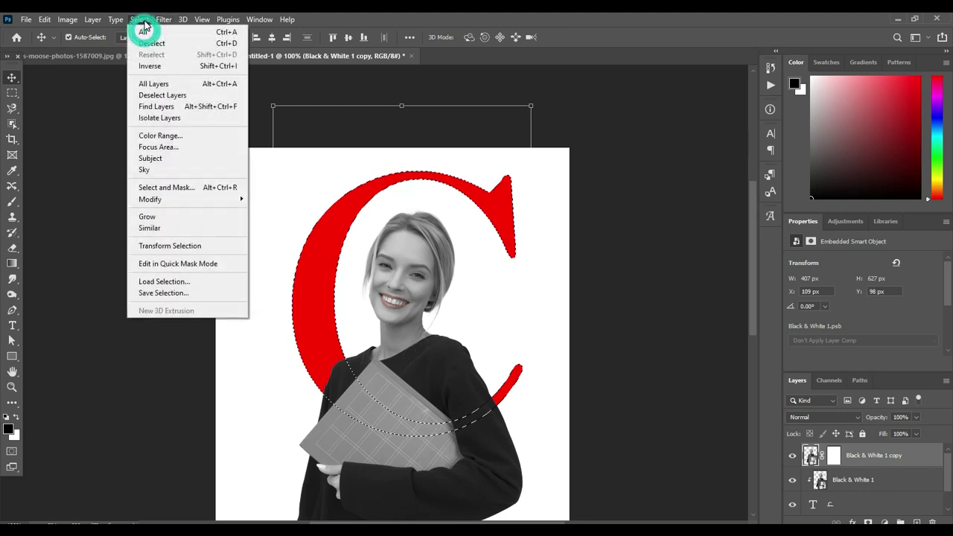
click(176, 68)
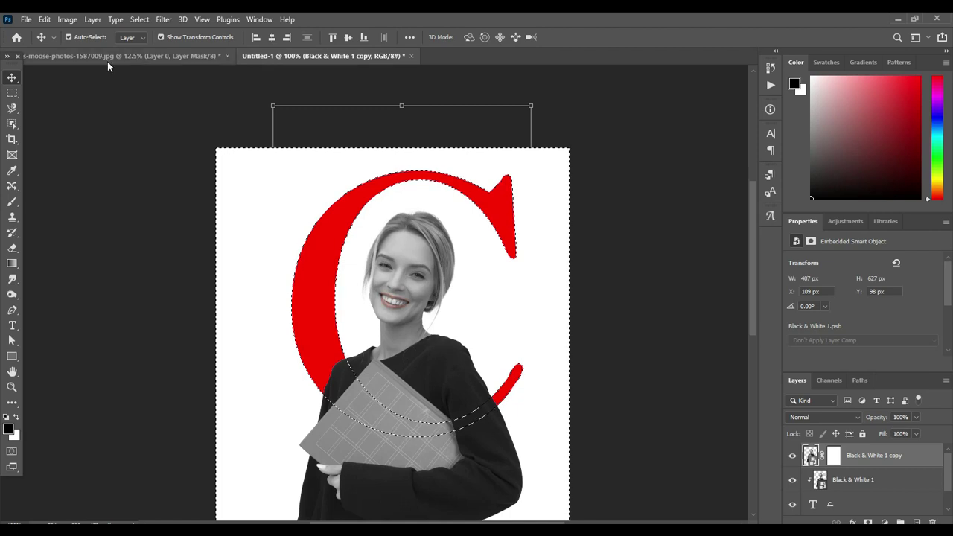
Set the brush to black 000000 and target the Black & White 1 copy's mask.
click(13, 203)
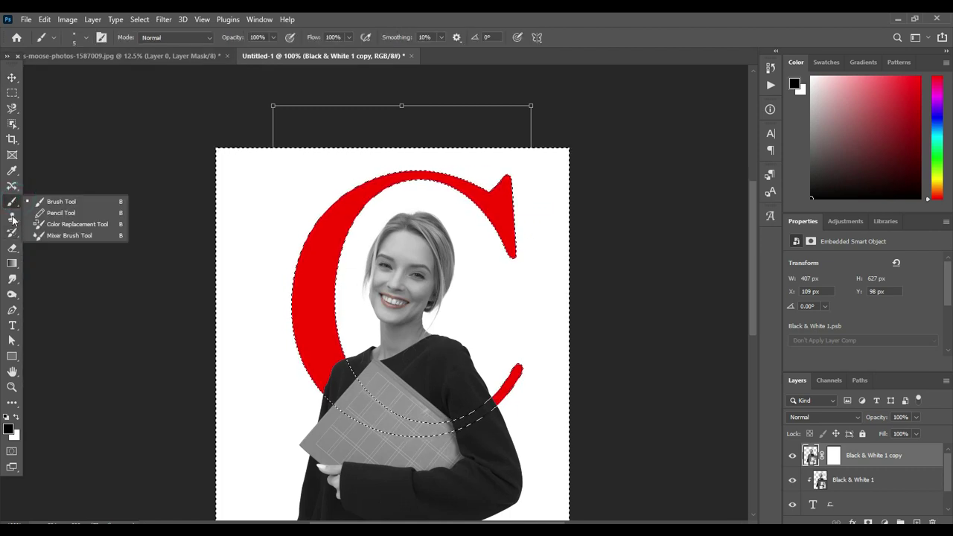
click(9, 428)
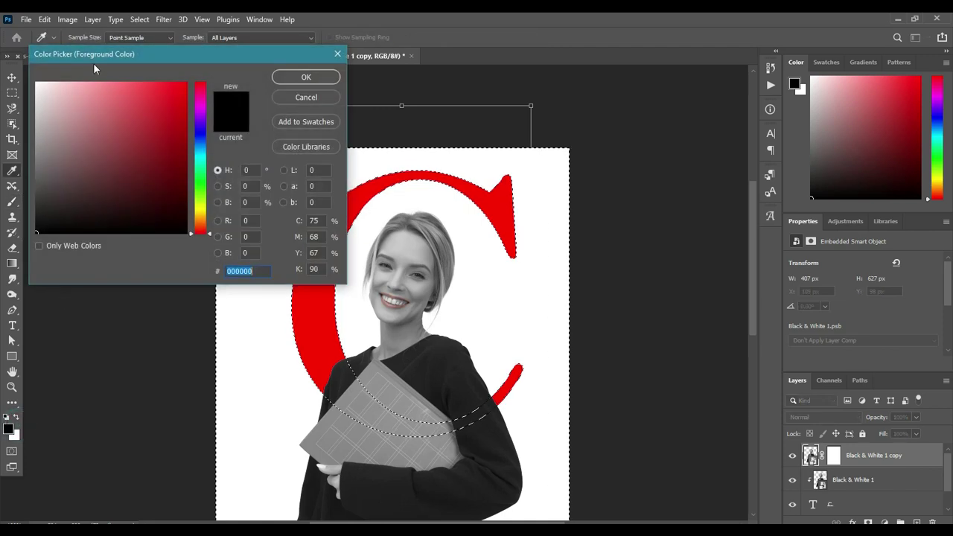
click(306, 78)
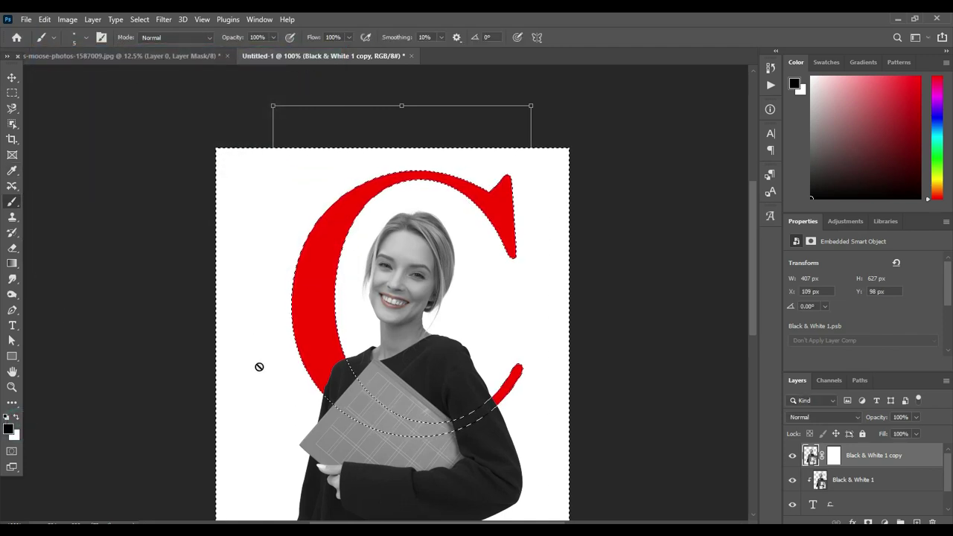
click(847, 505)
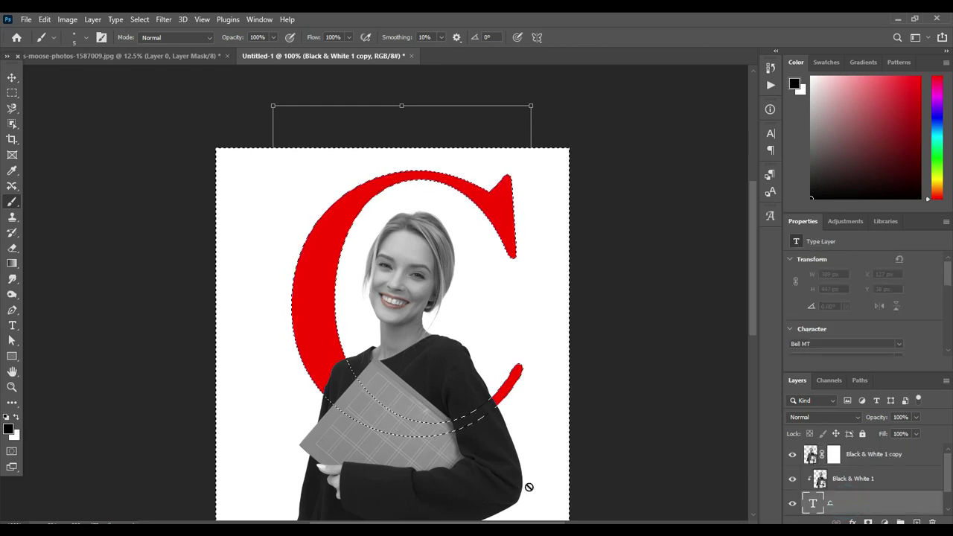
click(835, 455)
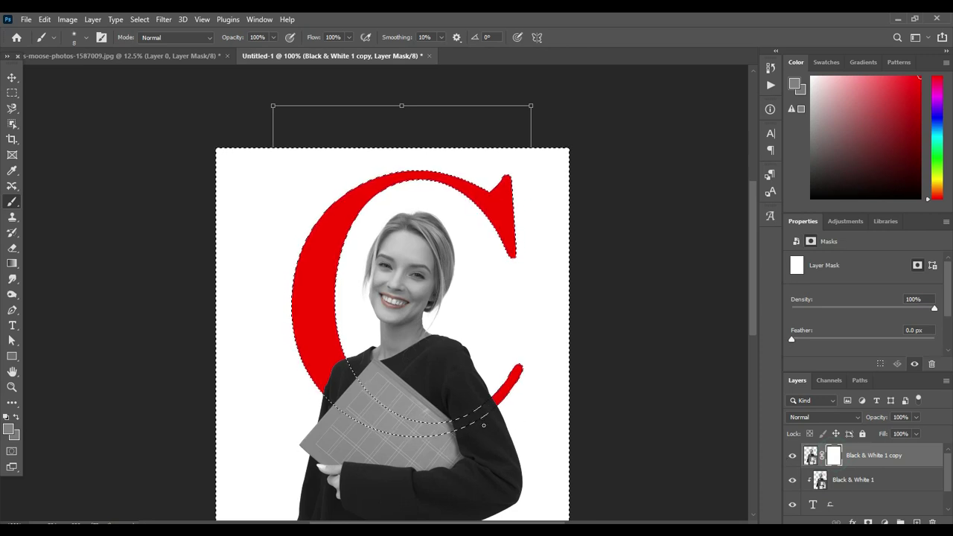
Enlarge the brush to 73 px, paint a trial mask stroke over the sweater, and undo it.
click(74, 37)
drag(89, 77, 93, 76)
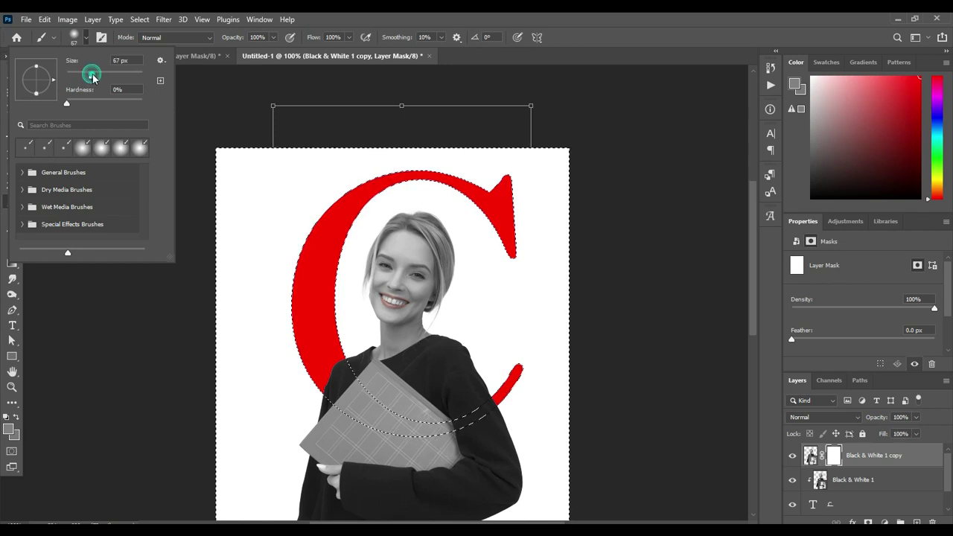
click(302, 416)
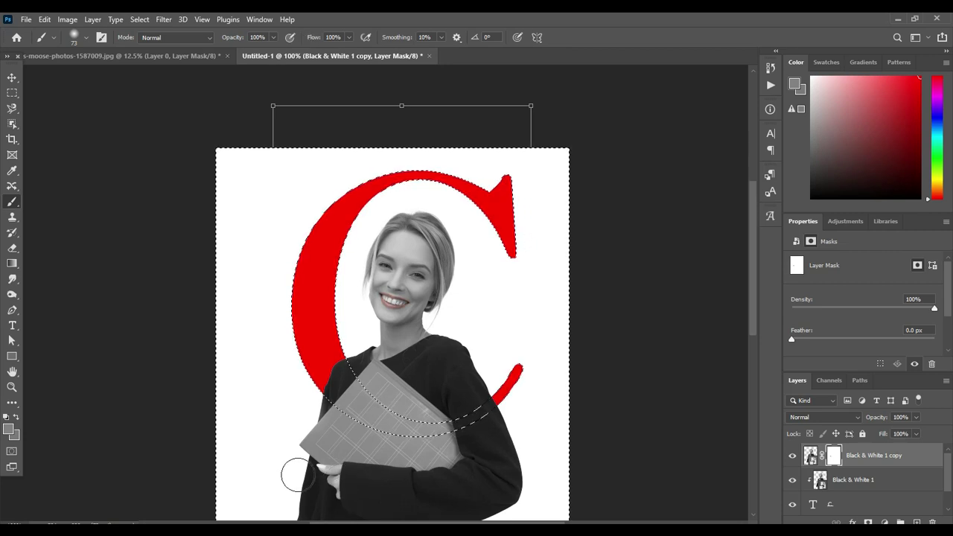
mouse_move(293, 472)
mouse_down()
mouse_move(528, 493)
mouse_move(246, 504)
mouse_up()
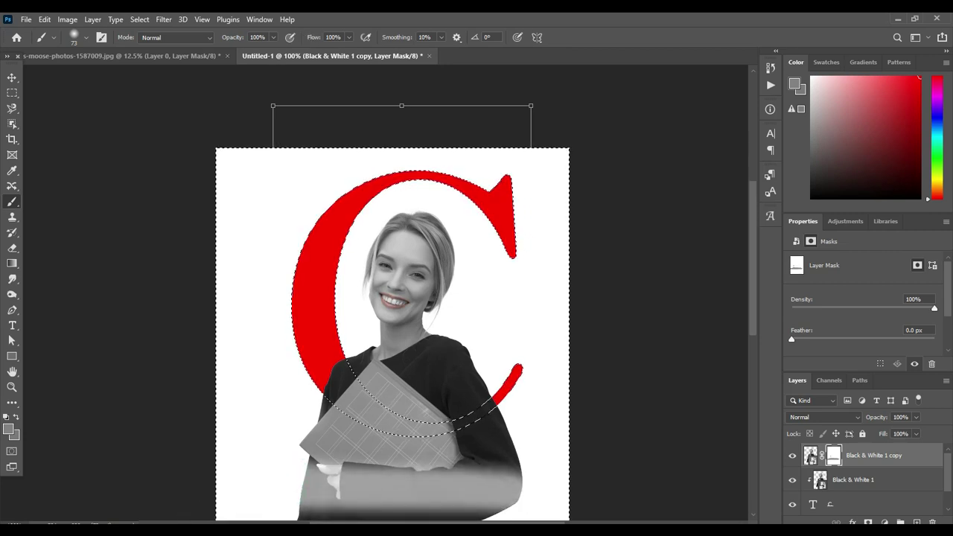
key(ctrl+z)
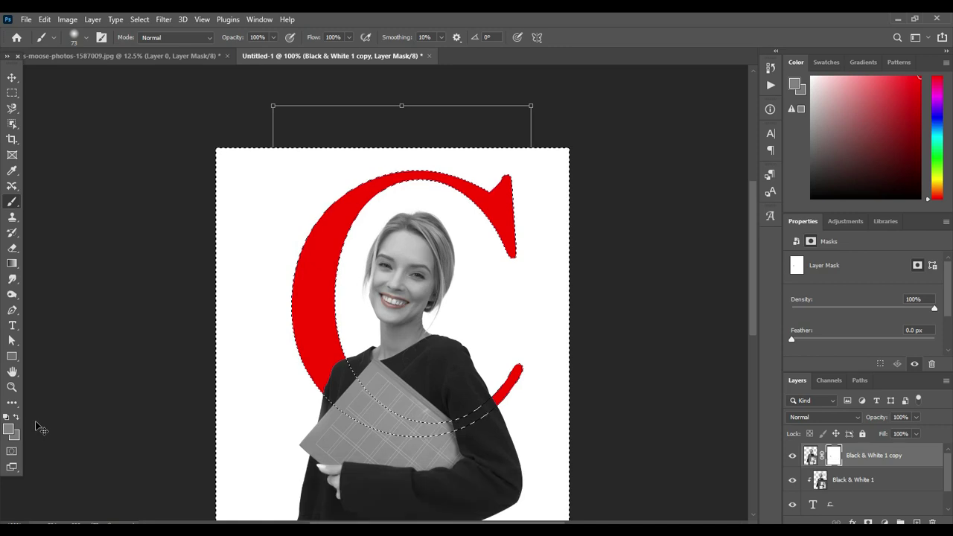
Set the foreground colour to black and switch to the Brush tool.
click(11, 432)
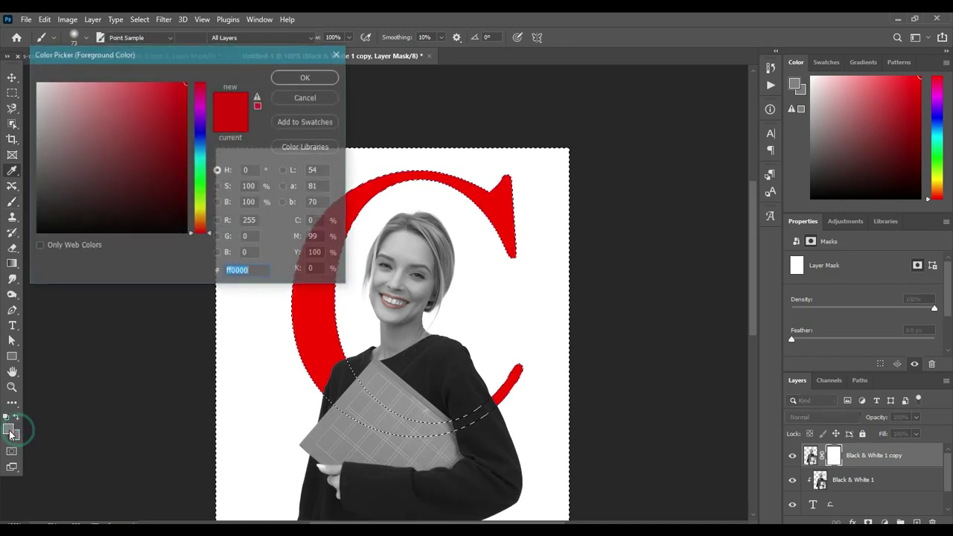
drag(59, 214, 35, 233)
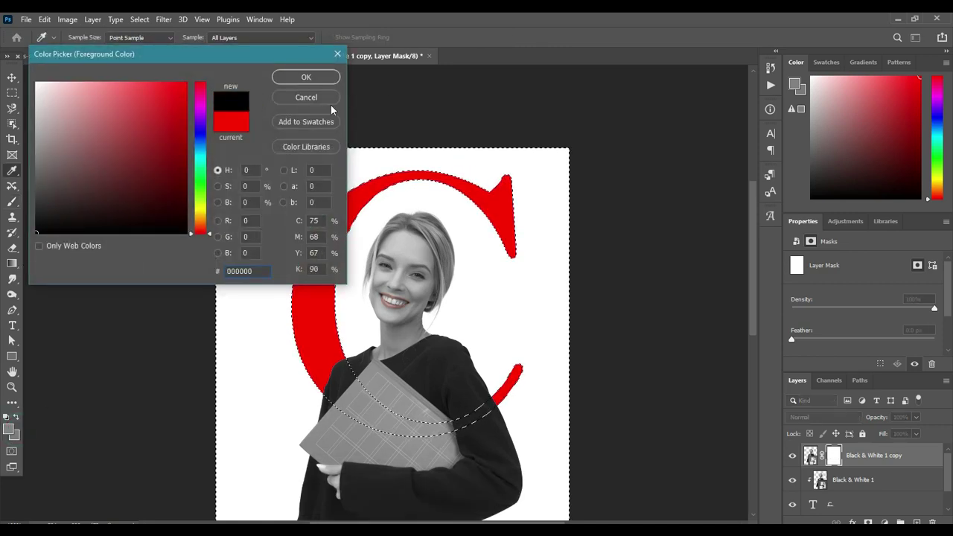
click(308, 84)
key(b)
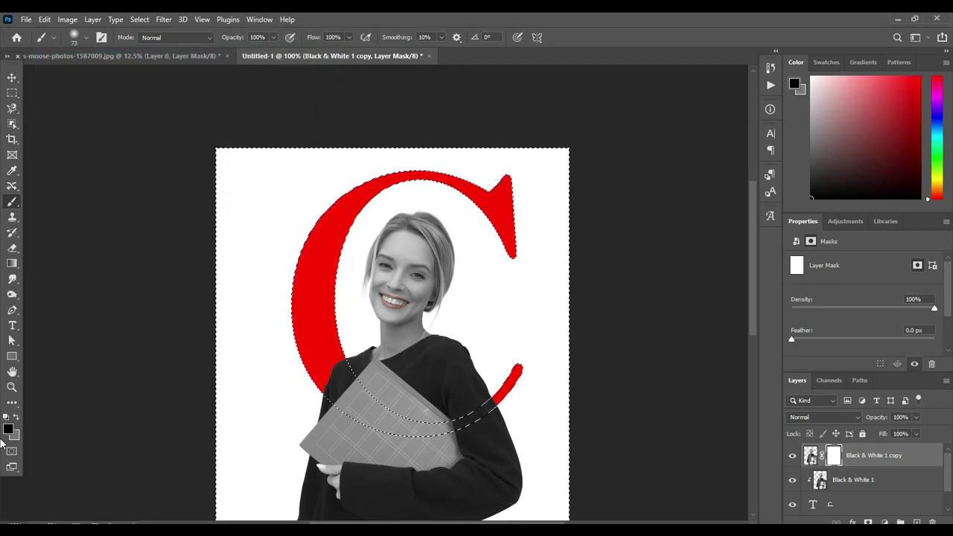
Change the foreground colour to pure white in the Color Picker.
click(17, 417)
click(9, 427)
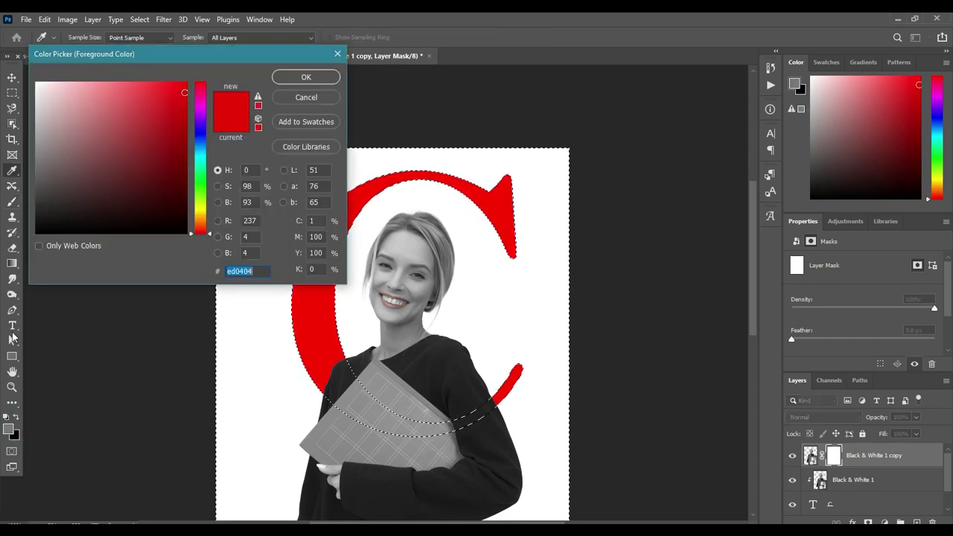
click(47, 120)
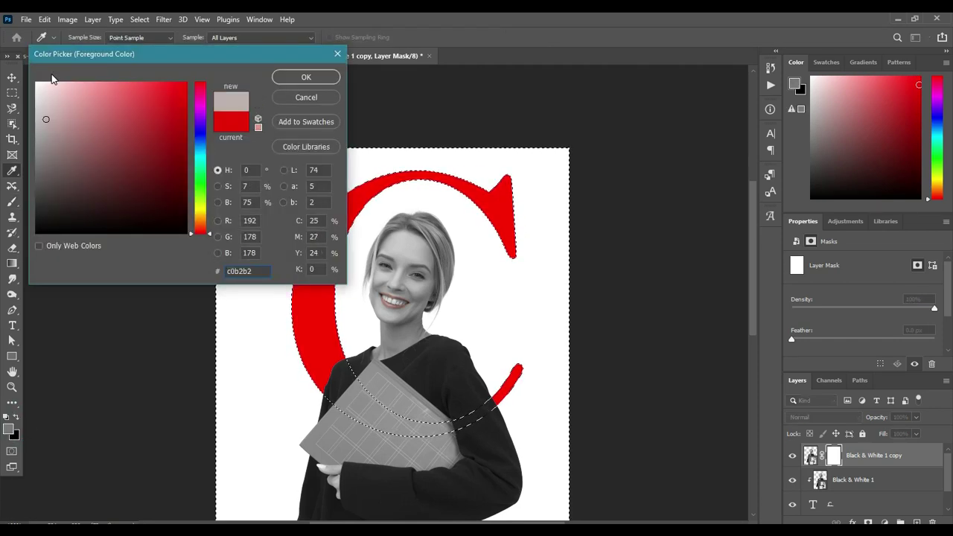
drag(39, 98, 35, 82)
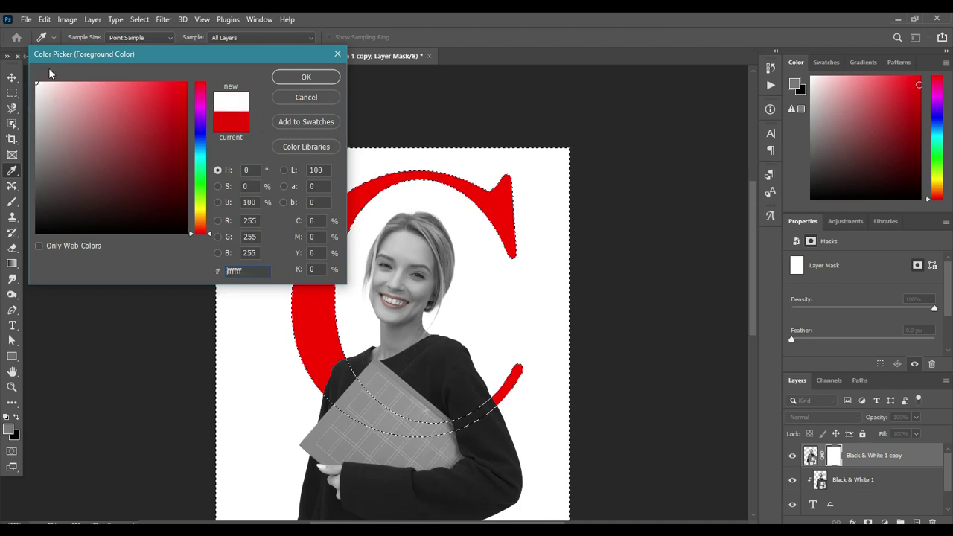
click(305, 78)
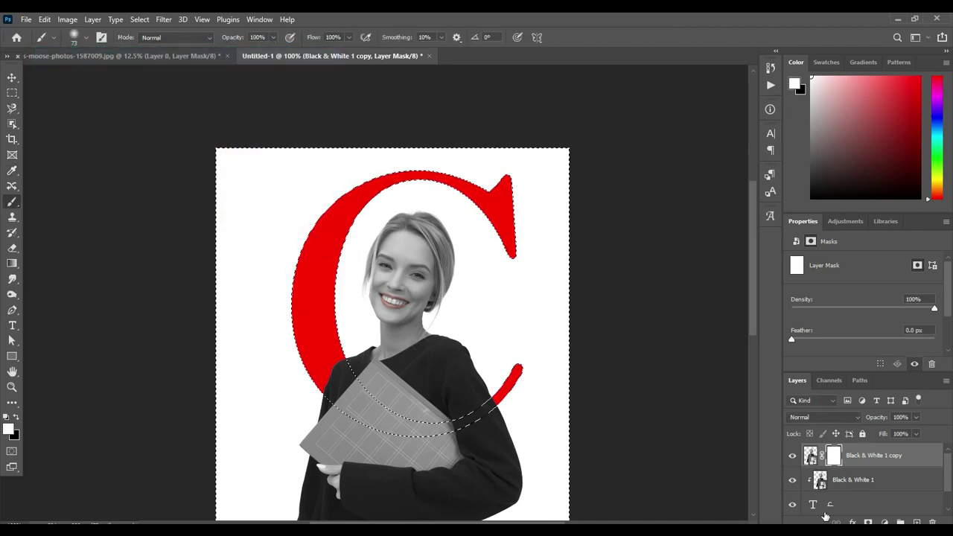
With black foreground, softly mask out the portrait's bottom and the lower-right arm.
click(833, 455)
click(339, 482)
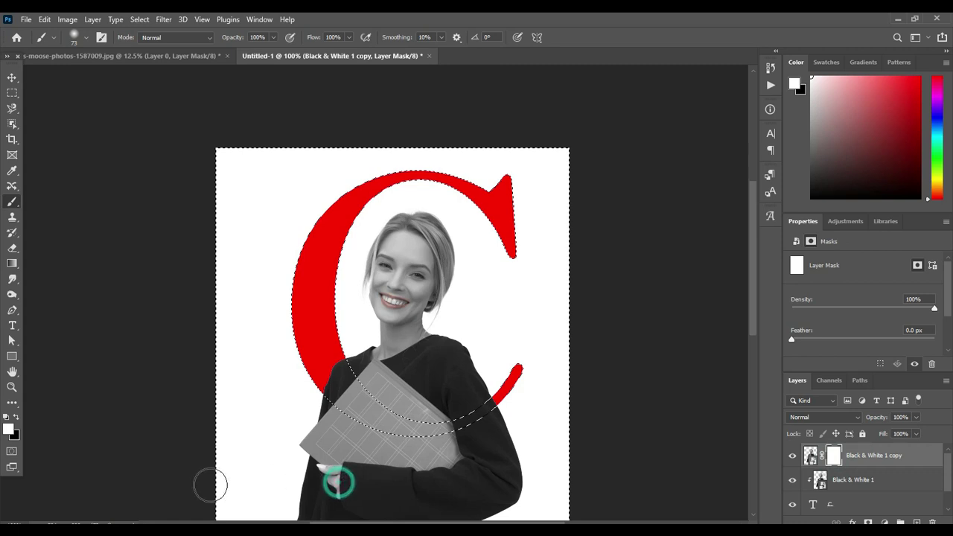
click(15, 418)
mouse_move(402, 510)
mouse_down()
mouse_move(379, 496)
mouse_move(493, 498)
mouse_move(249, 513)
mouse_move(549, 494)
mouse_move(489, 464)
mouse_move(105, 473)
mouse_move(513, 484)
mouse_move(385, 475)
mouse_move(638, 496)
mouse_up()
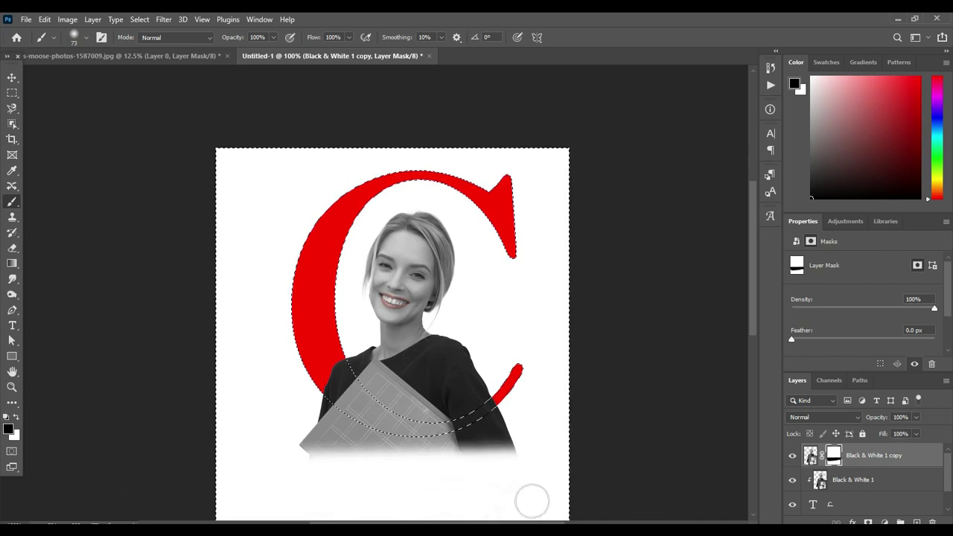
mouse_move(532, 501)
mouse_down()
mouse_move(453, 443)
mouse_move(519, 409)
mouse_move(311, 474)
mouse_move(650, 444)
mouse_move(366, 469)
mouse_move(422, 461)
mouse_move(319, 440)
mouse_move(336, 452)
mouse_move(290, 421)
mouse_move(424, 483)
mouse_move(354, 473)
mouse_move(449, 453)
mouse_move(330, 442)
mouse_move(300, 419)
mouse_move(511, 481)
mouse_move(502, 472)
mouse_move(424, 470)
mouse_move(296, 411)
mouse_move(304, 397)
mouse_move(454, 457)
mouse_up()
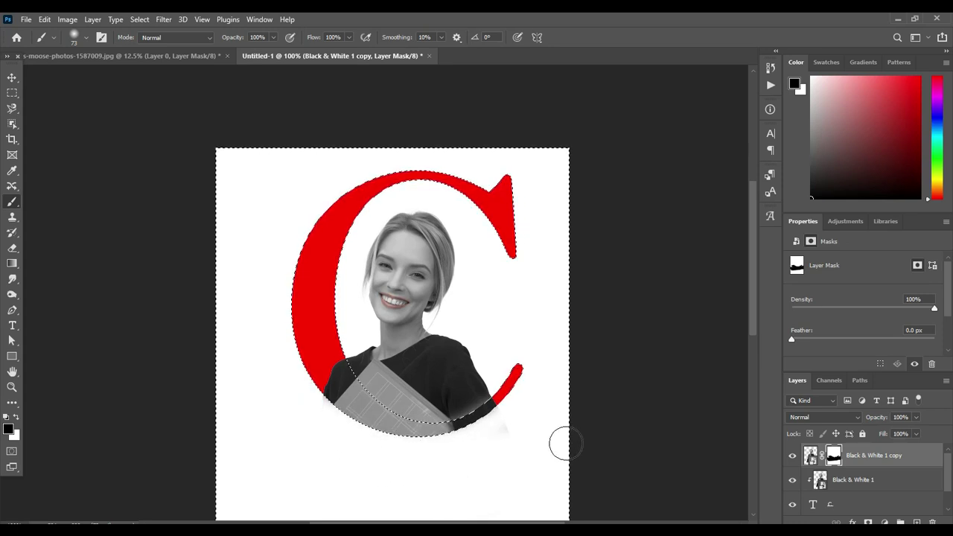
Switch to the Move tool and clear the selection around the C.
click(11, 79)
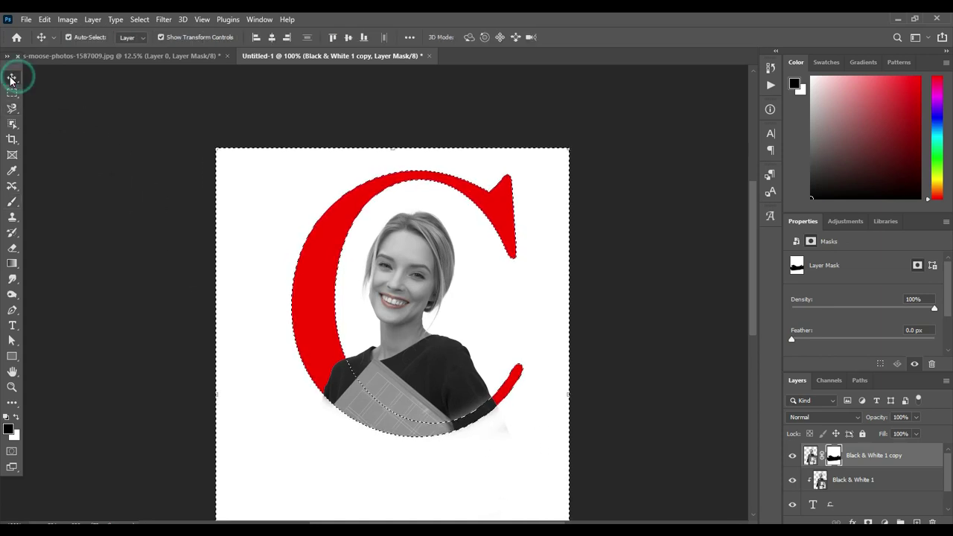
click(290, 384)
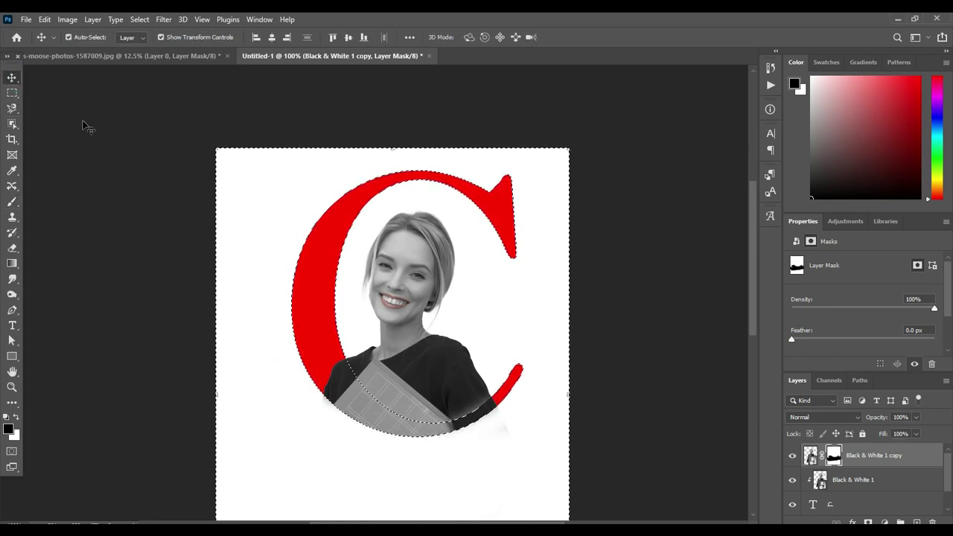
key(ctrl+d)
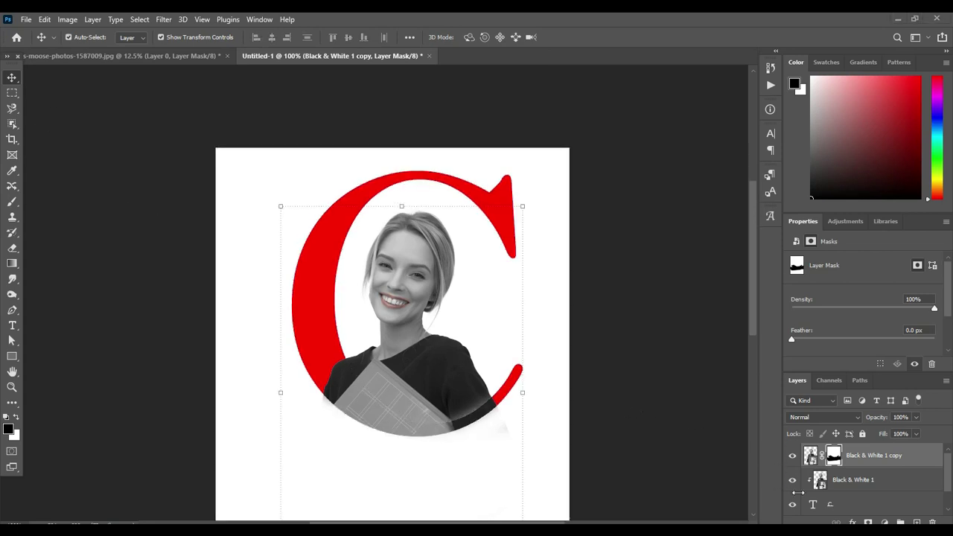
Open Blending Options for the C text layer and add a Stroke.
click(837, 504)
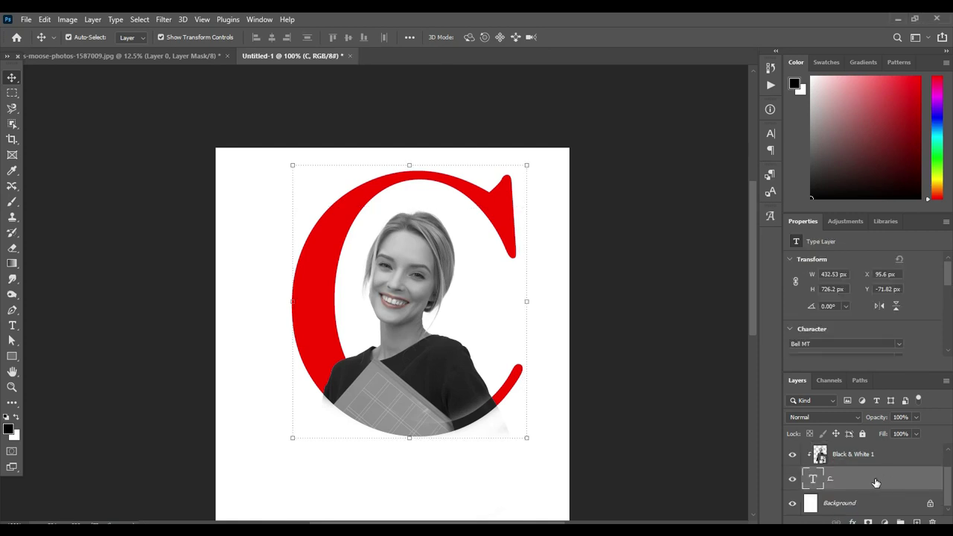
right_click(876, 483)
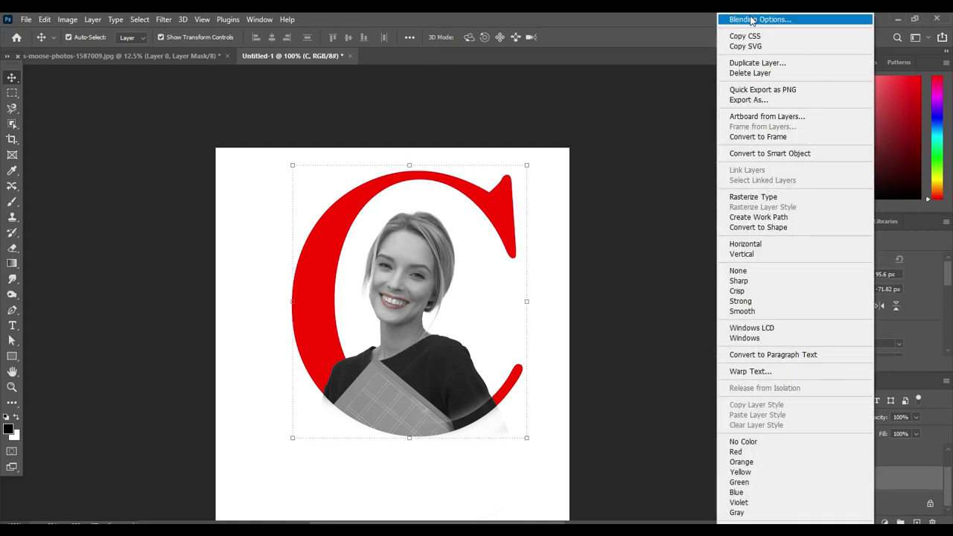
click(755, 21)
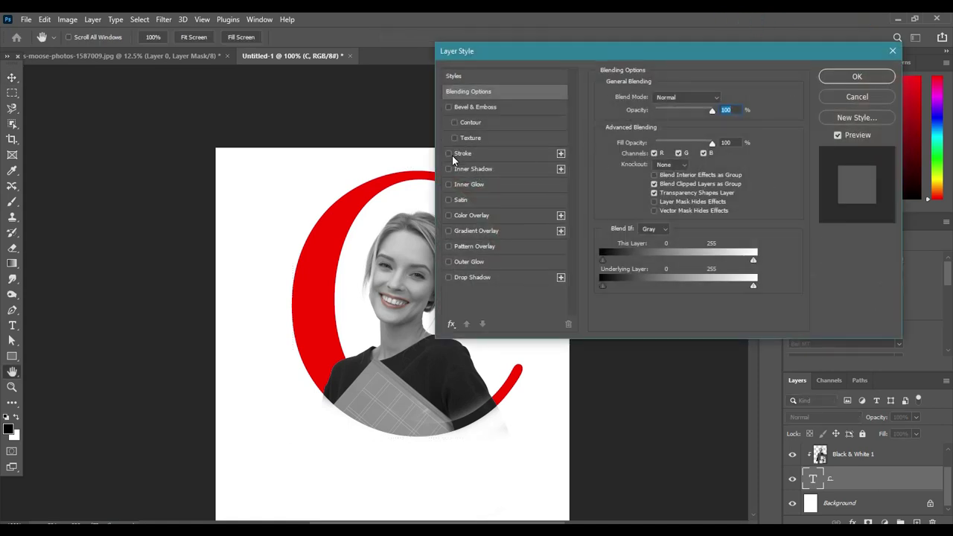
click(448, 154)
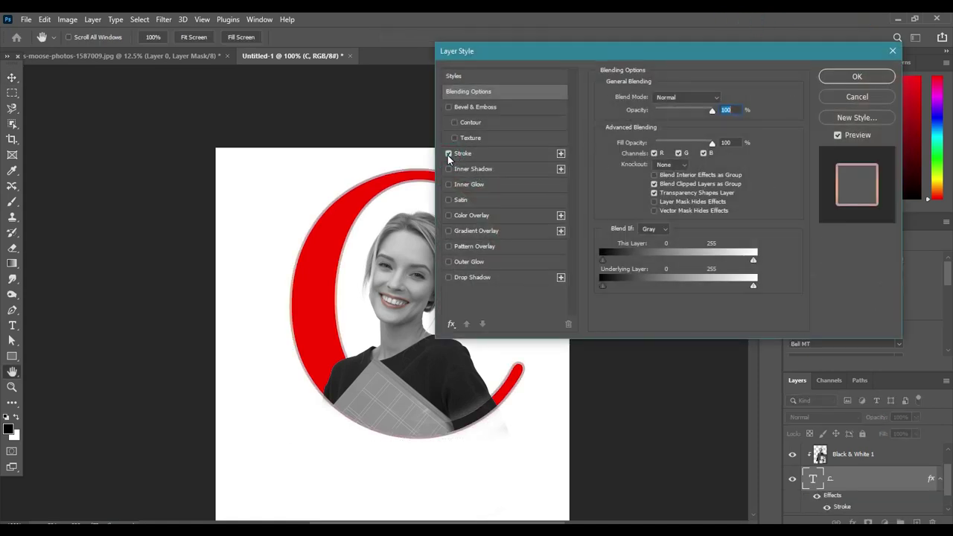
drag(651, 52, 713, 53)
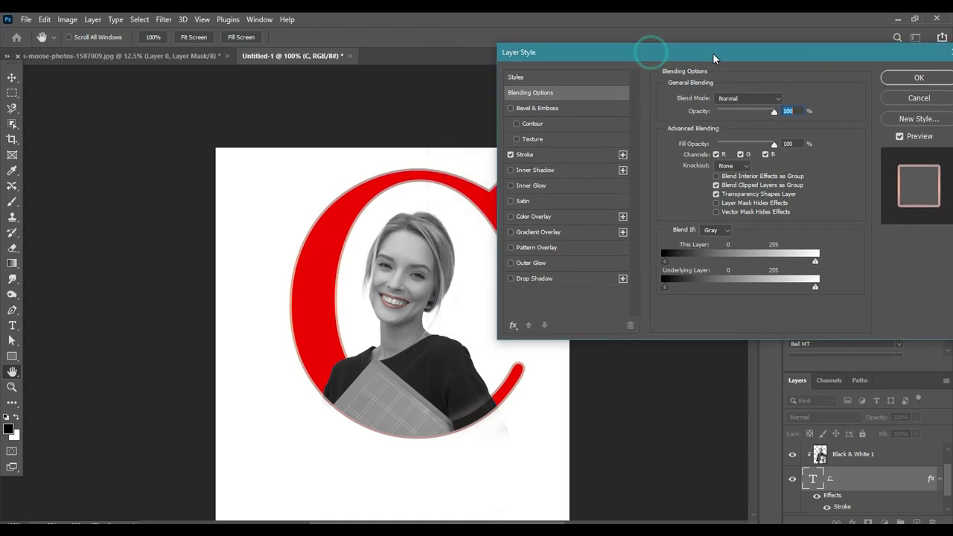
Set the C's opacity to 91% and add a 69% opacity drop shadow.
click(765, 112)
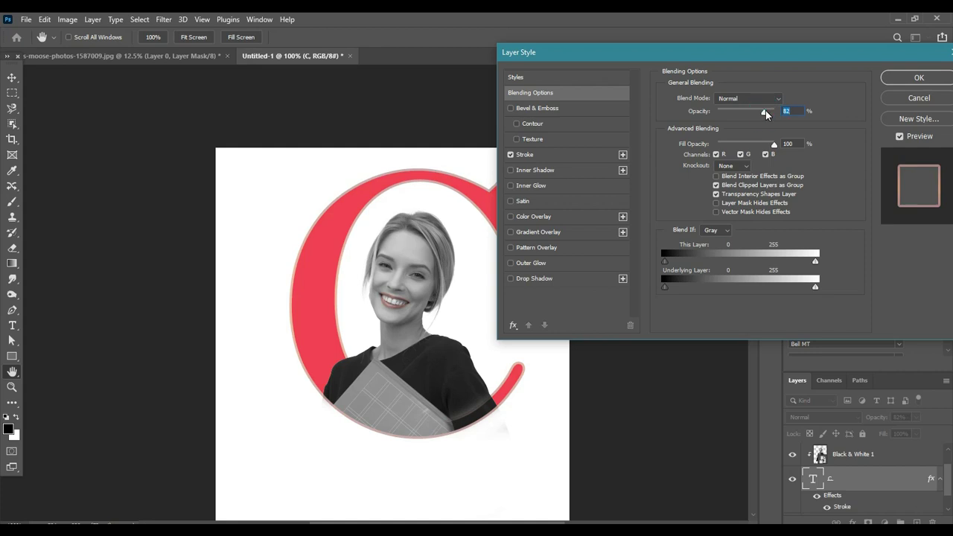
drag(764, 112, 770, 112)
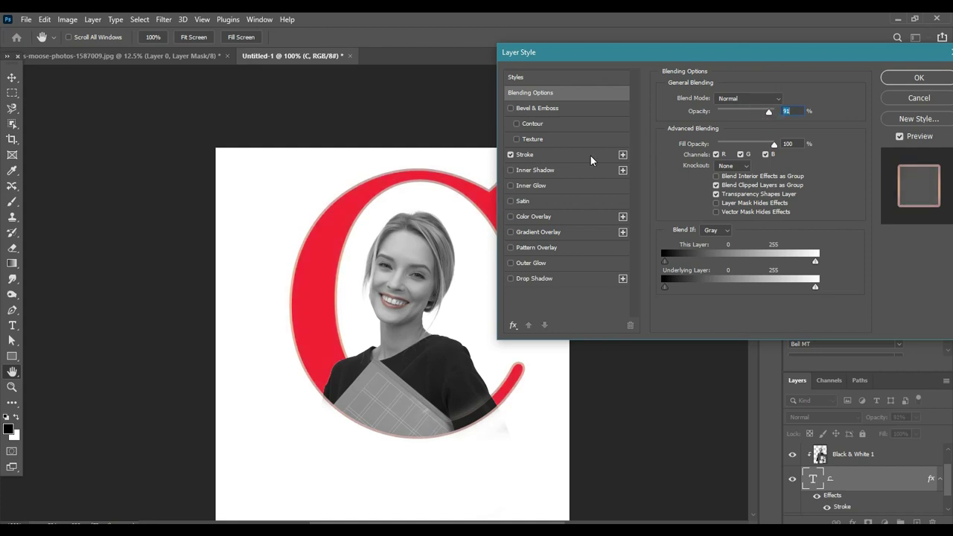
click(539, 279)
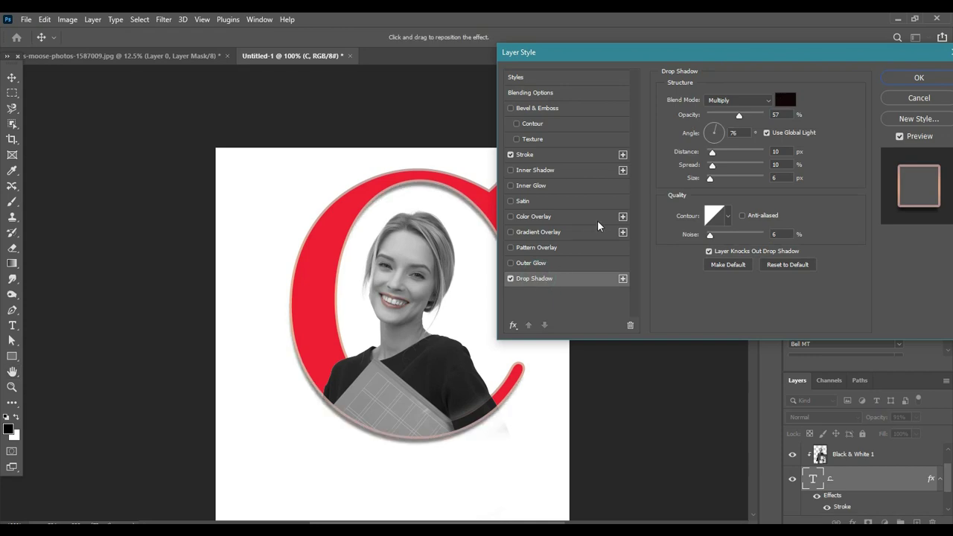
click(746, 115)
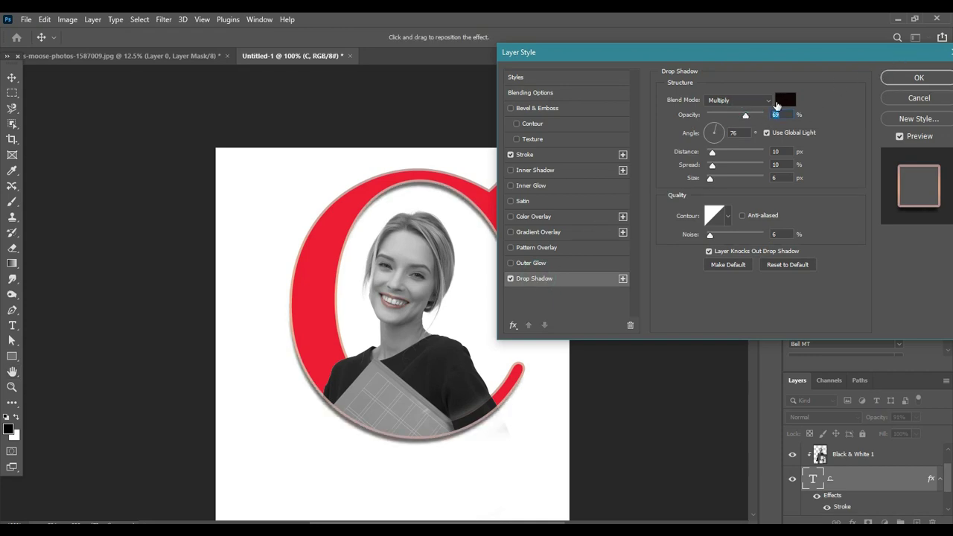
click(902, 83)
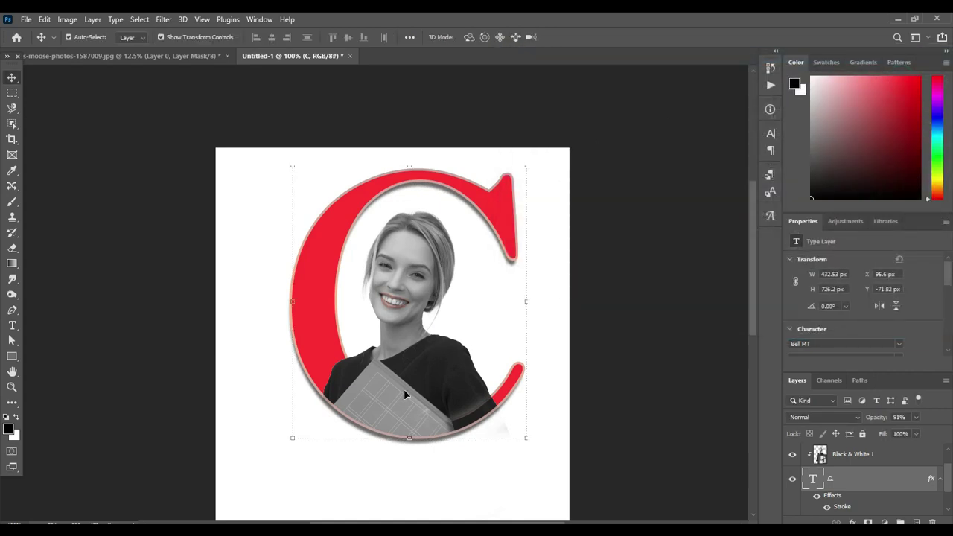
Select the Black & White 1 and C layers together and drag them down about 44 px.
drag(404, 388, 410, 415)
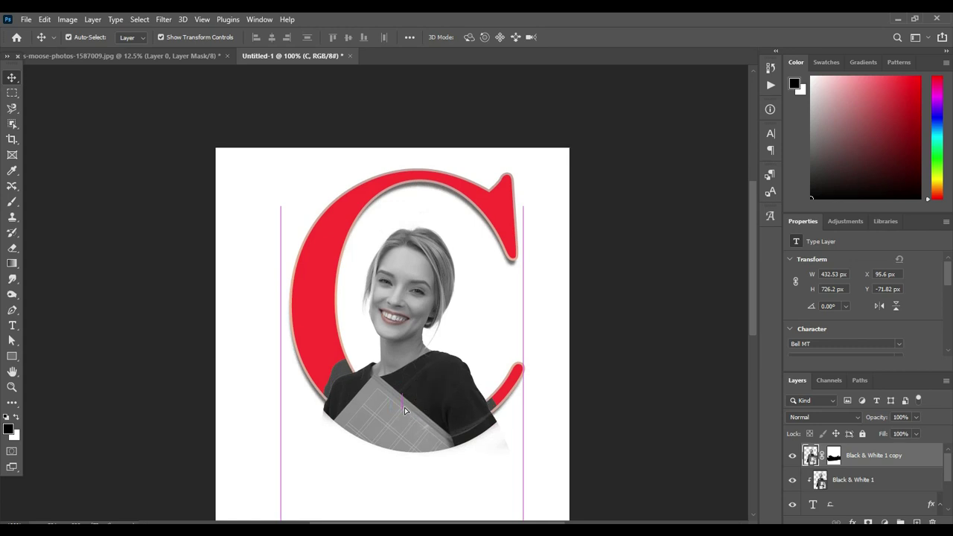
key(ctrl+z)
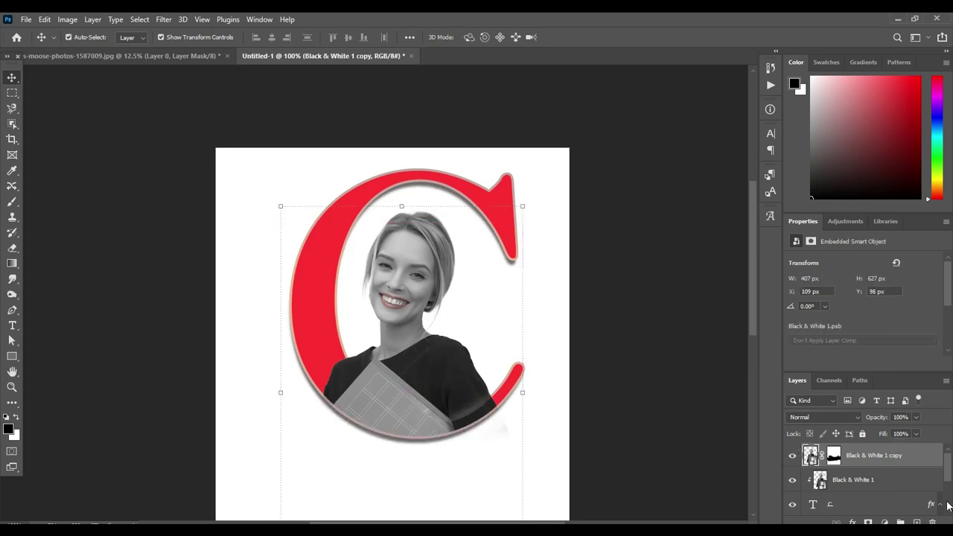
ctrl+click(877, 483)
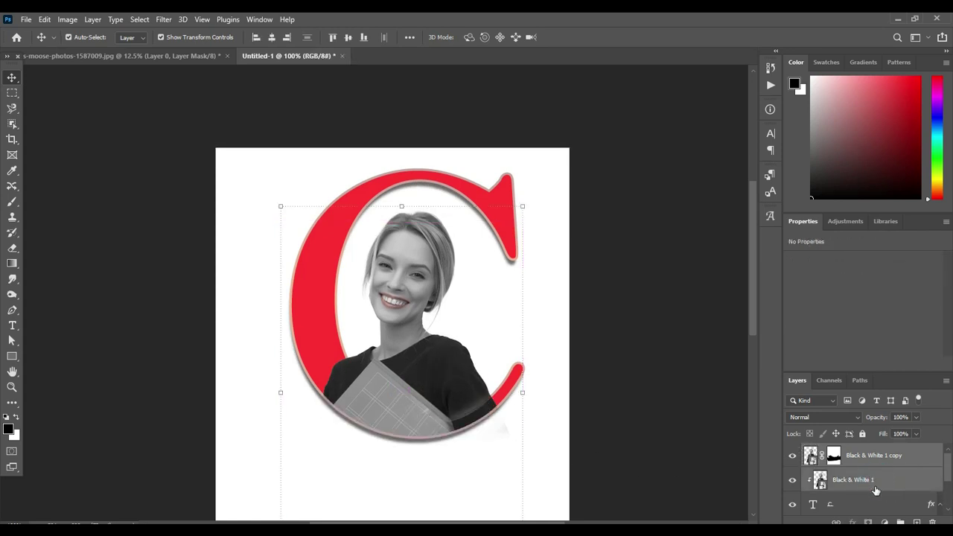
click(871, 502)
scroll(870, 492, down, 2)
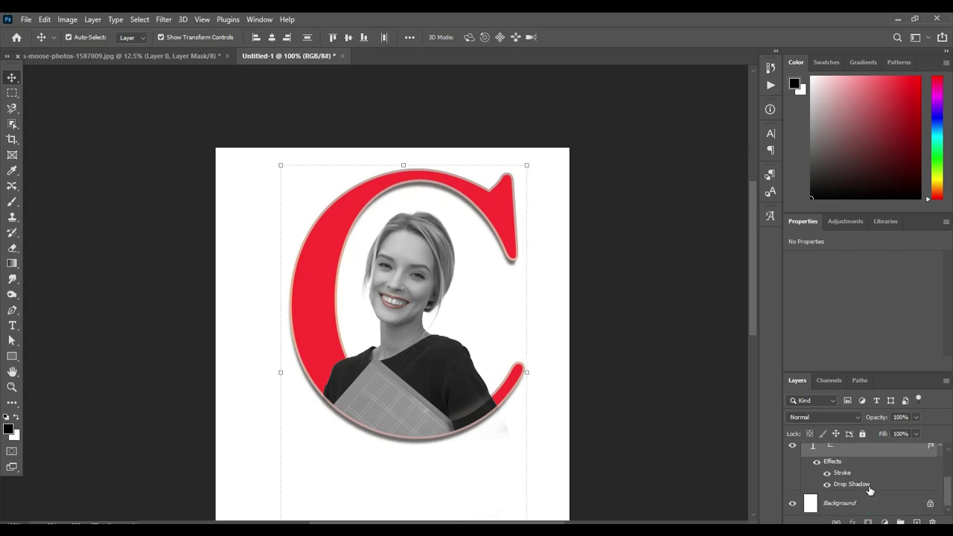
drag(412, 377, 404, 408)
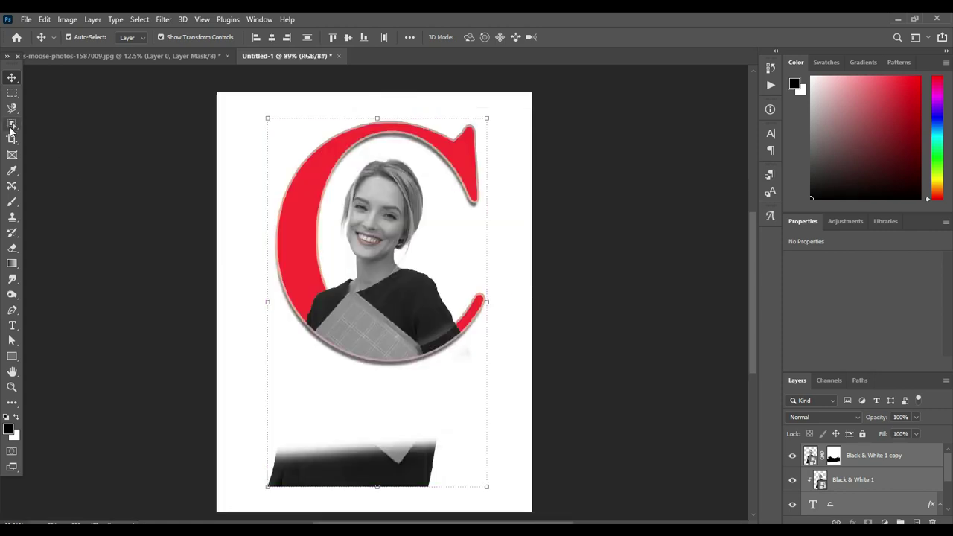
Choose the Brush tool and rasterize the Black & White 1 copy layer for painting.
click(12, 201)
click(376, 470)
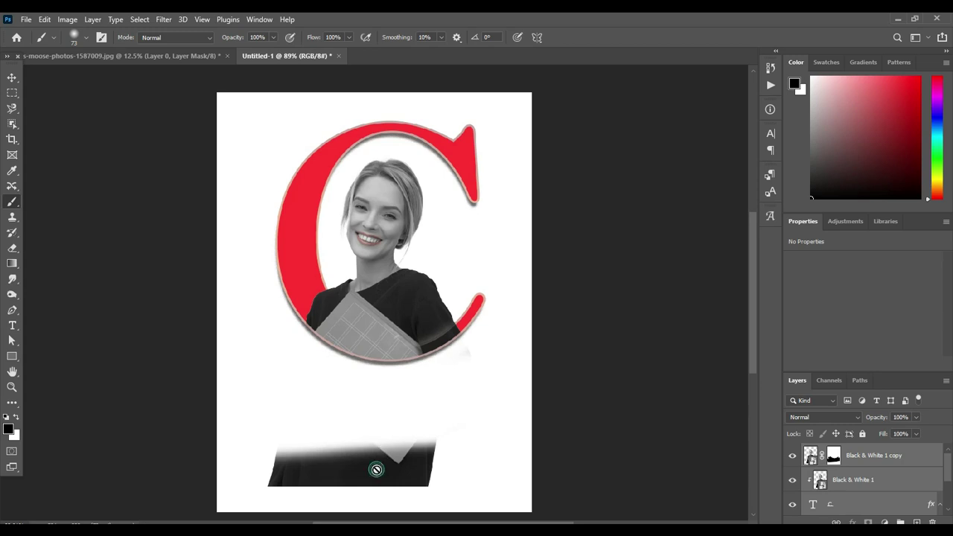
click(462, 223)
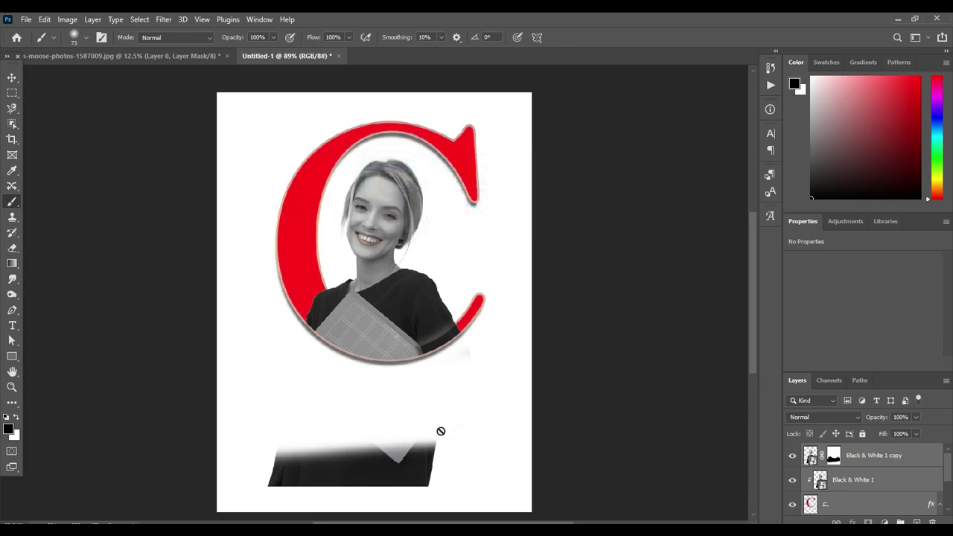
click(864, 457)
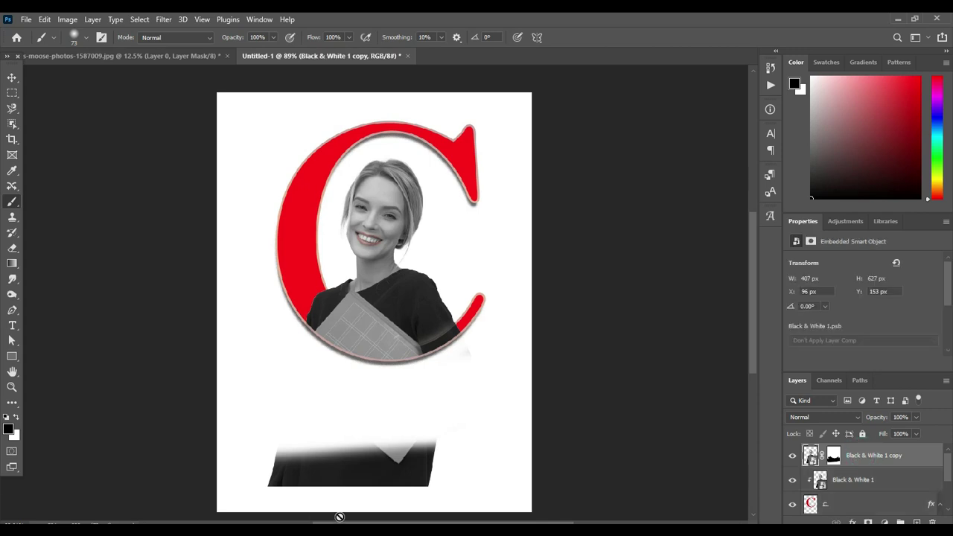
click(356, 458)
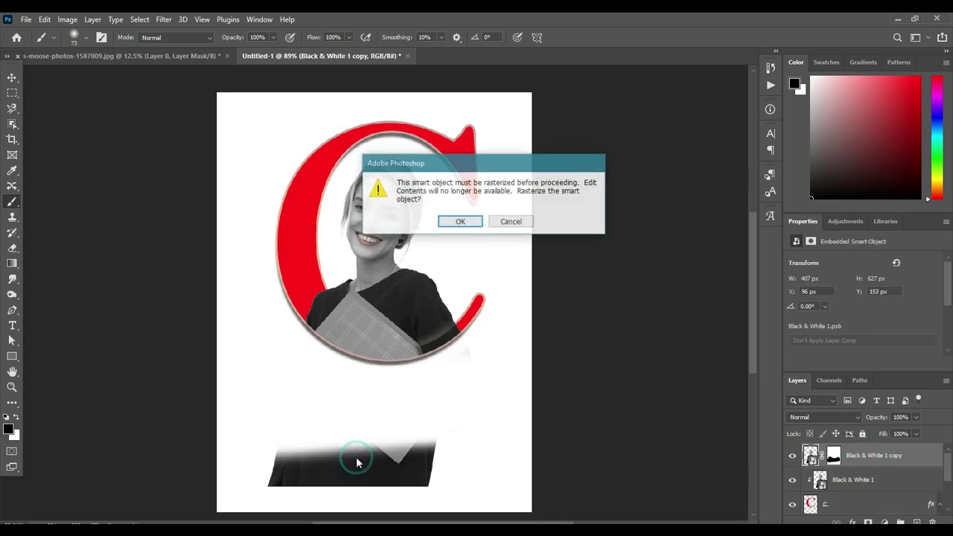
click(463, 218)
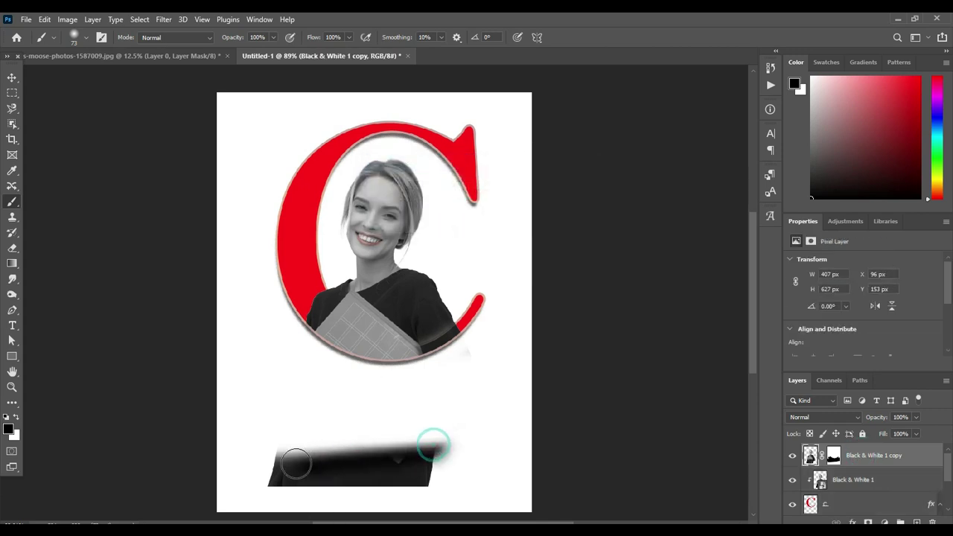
Paint out the leftover dark strip and grey smudge near the page bottom.
mouse_move(432, 444)
mouse_down()
mouse_move(291, 465)
mouse_move(447, 456)
mouse_move(328, 481)
mouse_move(491, 440)
mouse_up()
click(18, 420)
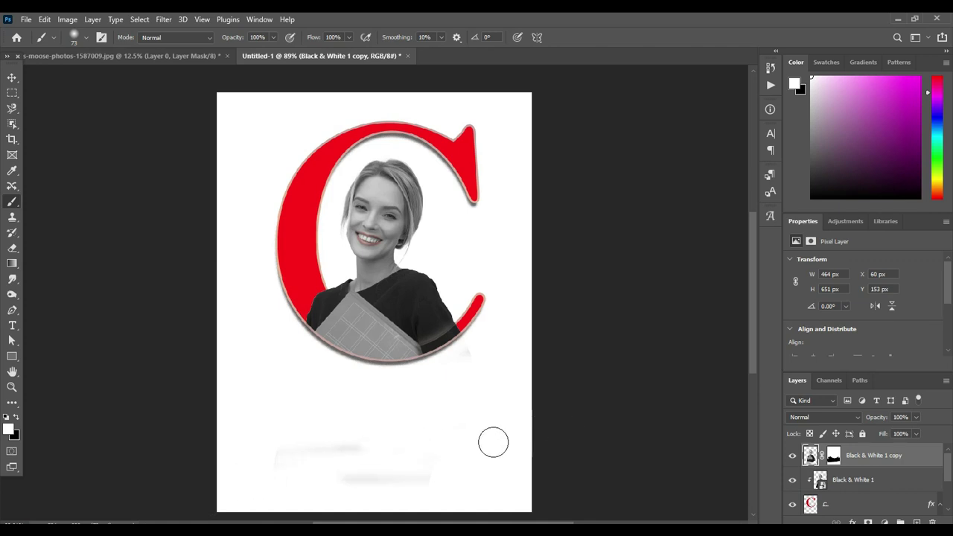
drag(267, 454, 360, 467)
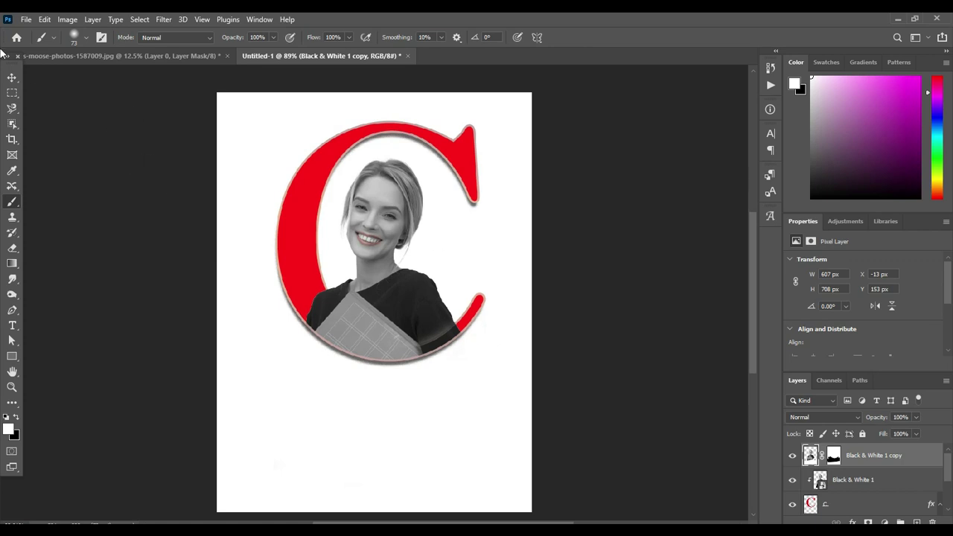
click(12, 77)
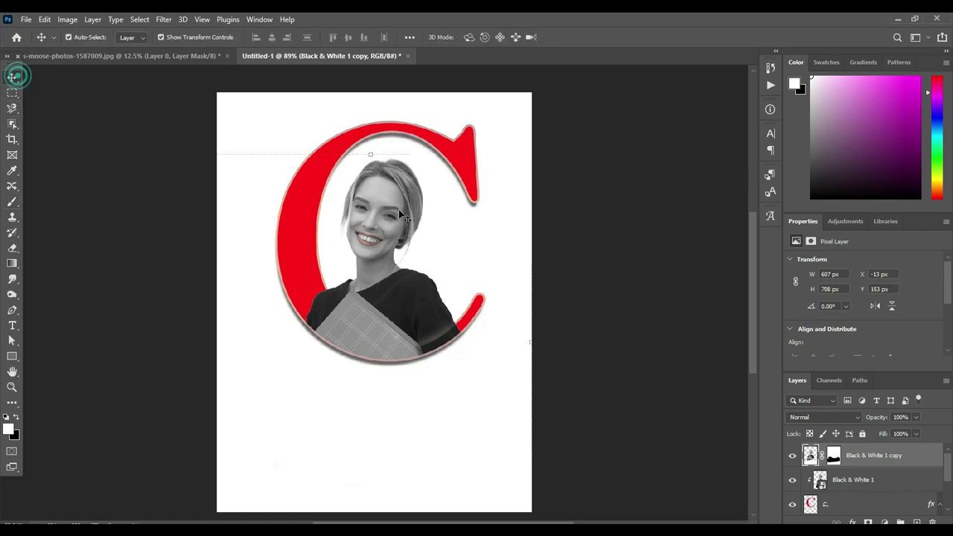
Select both Black & White layers and drag the C and portrait down about 99 px.
shift+click(873, 481)
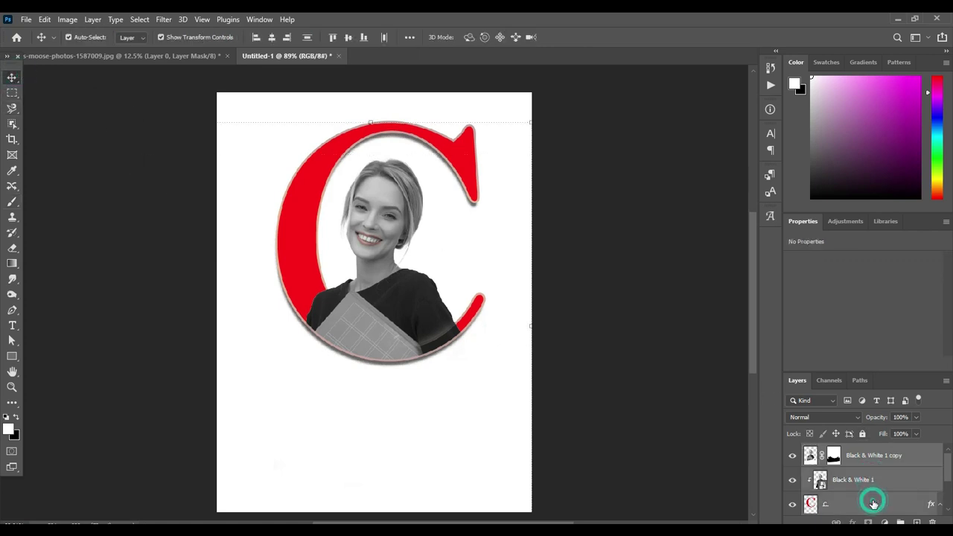
drag(360, 311, 357, 368)
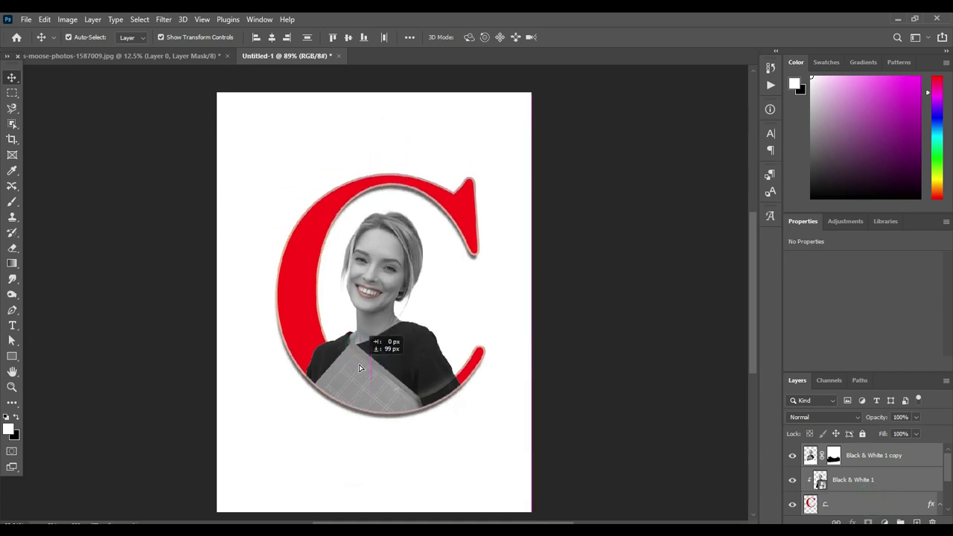
click(75, 249)
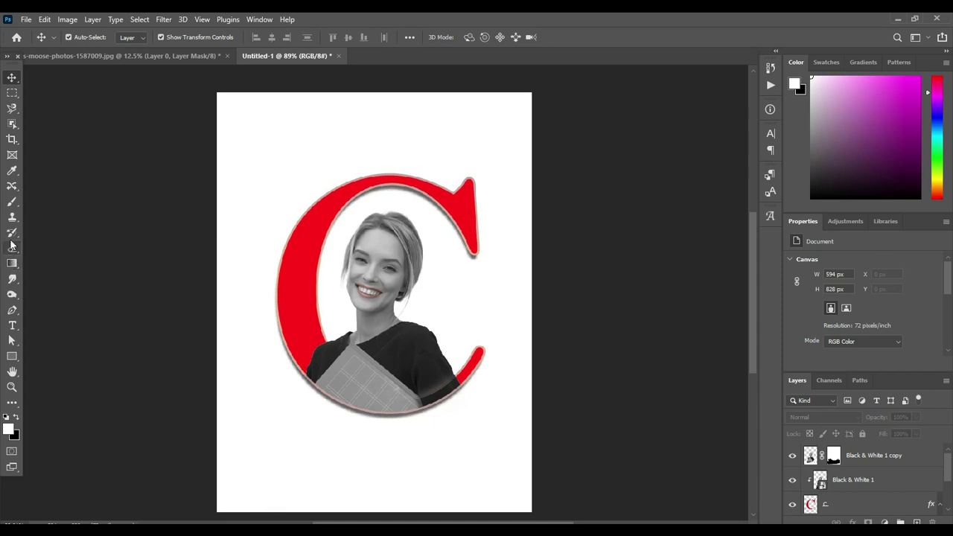
Add 'Your Name' text above the C in colour #180303 with Smooth anti-aliasing.
click(13, 328)
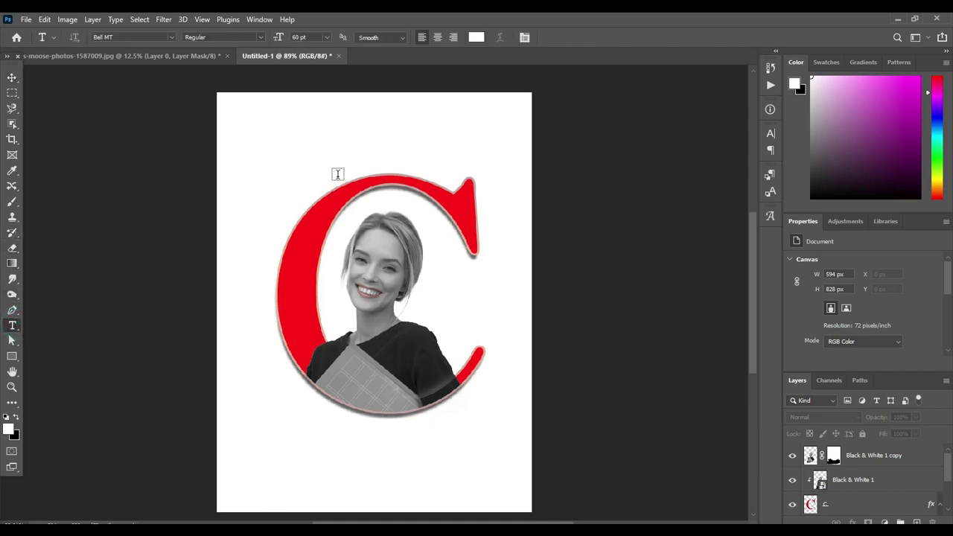
click(295, 150)
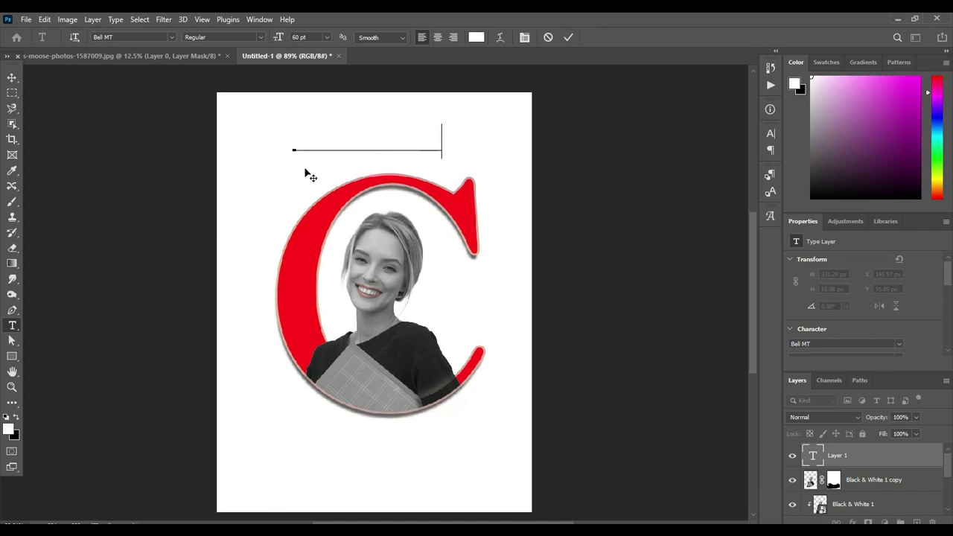
key(ctrl+a)
click(478, 37)
text(180303)
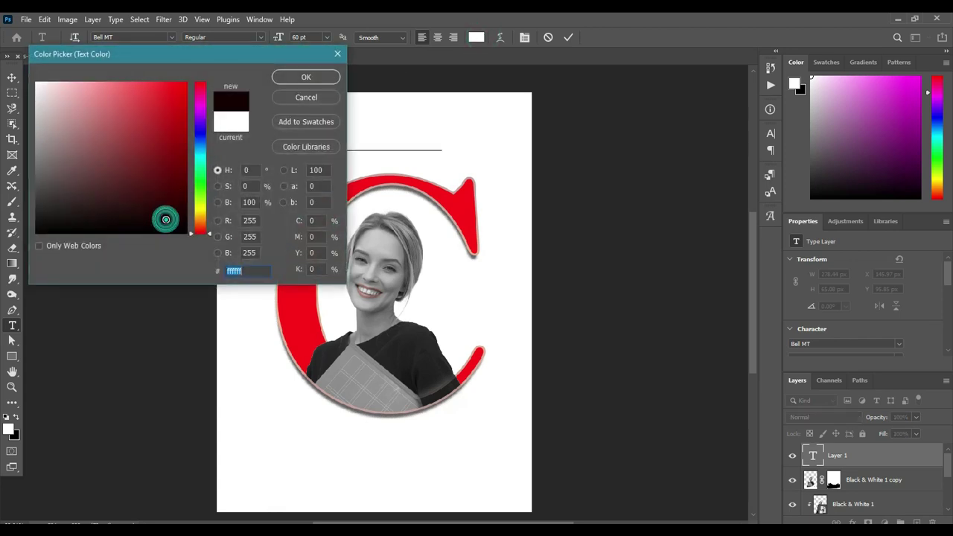
click(289, 79)
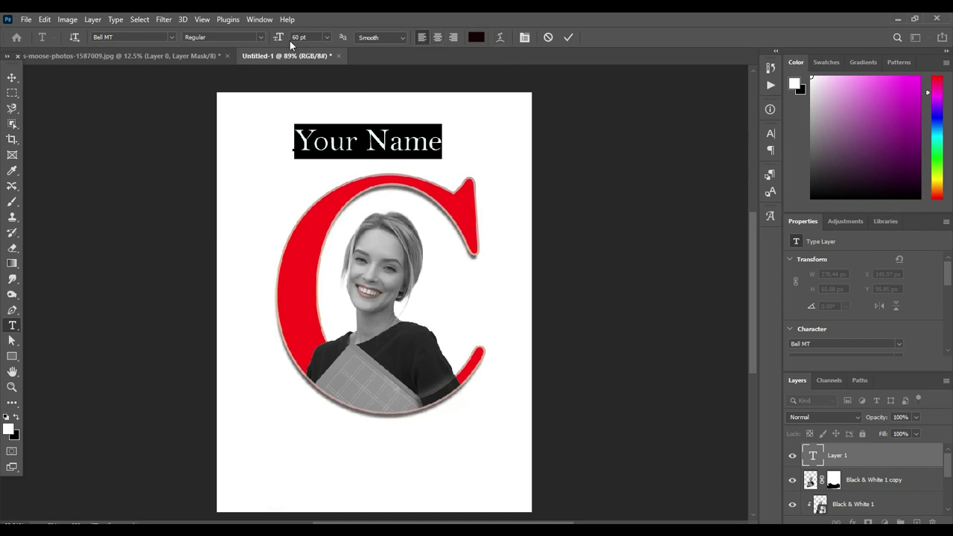
click(383, 38)
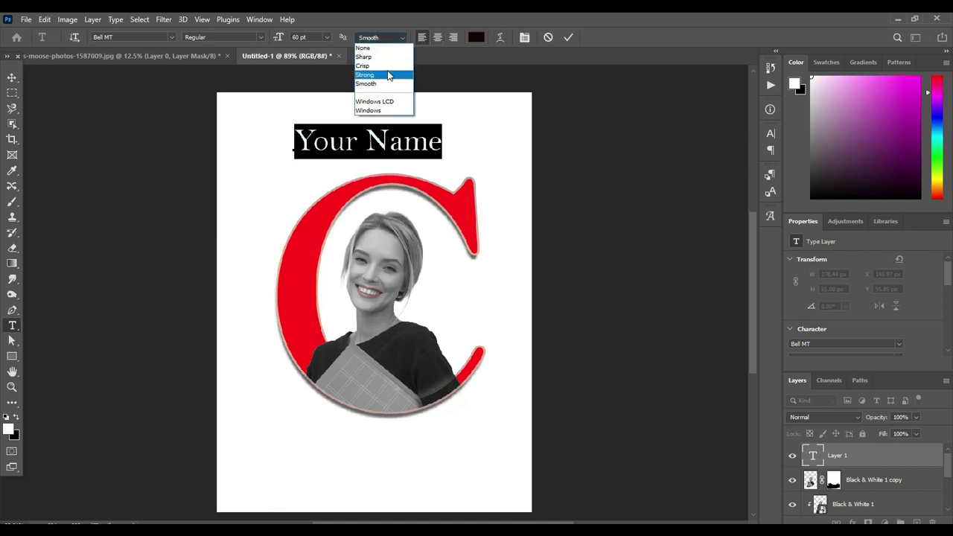
click(388, 80)
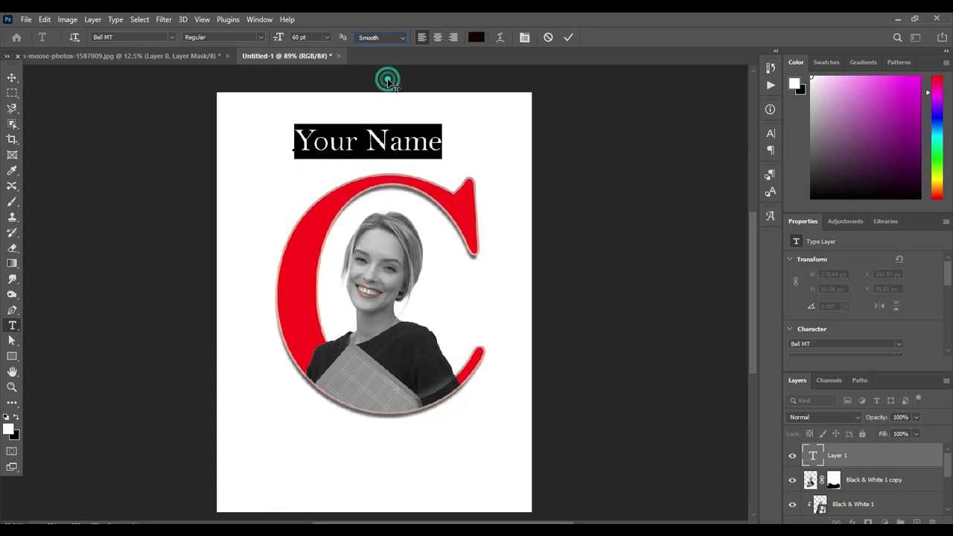
click(567, 37)
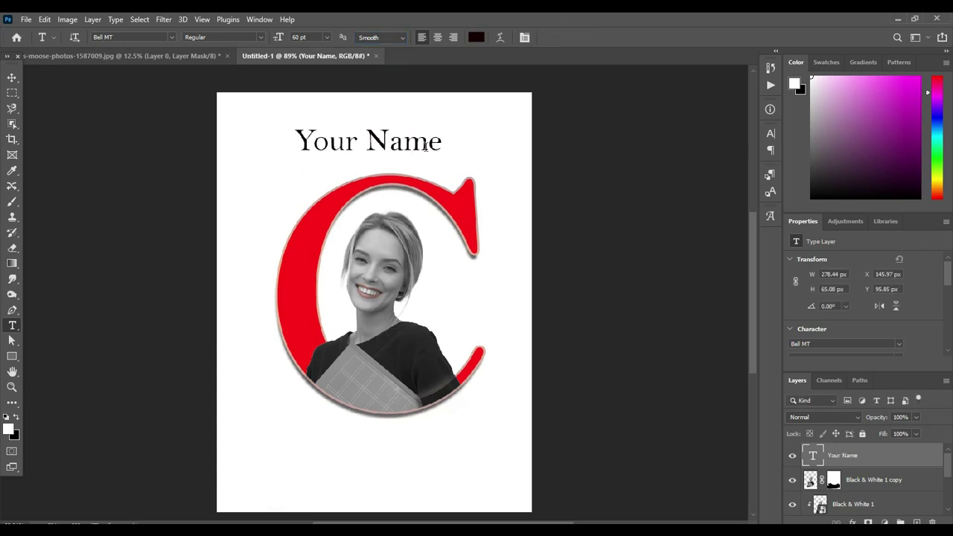
click(12, 77)
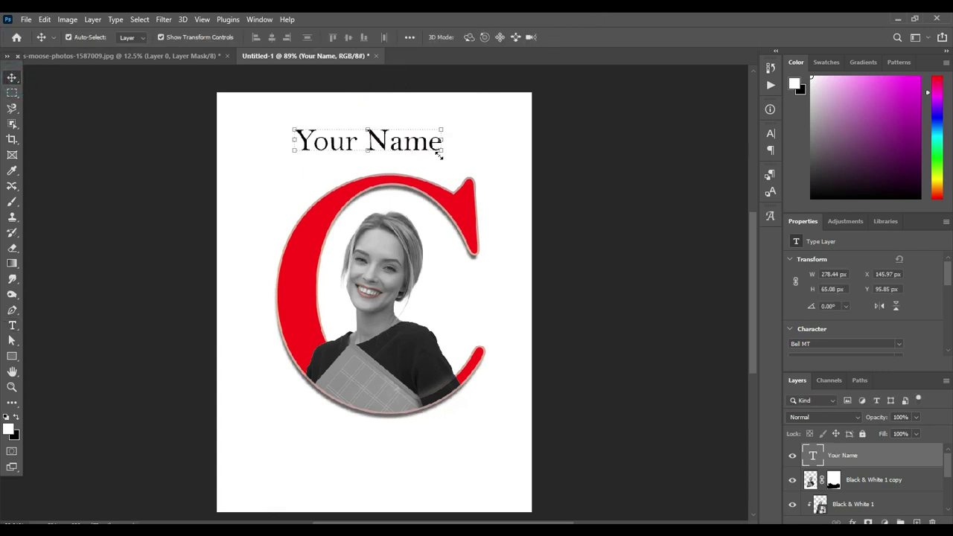
Centre 'Your Name' above the C and stretch it to about 122% width.
drag(440, 146, 460, 171)
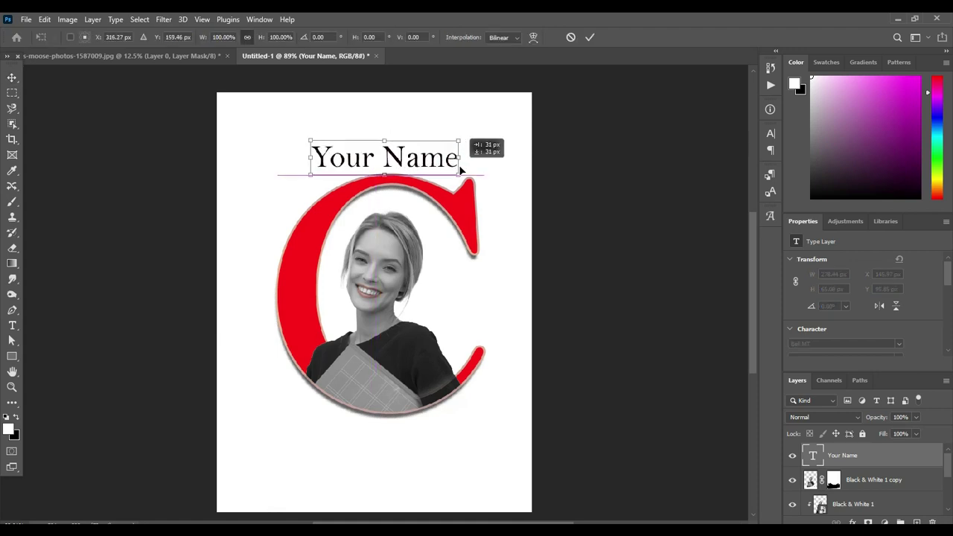
drag(383, 155, 362, 149)
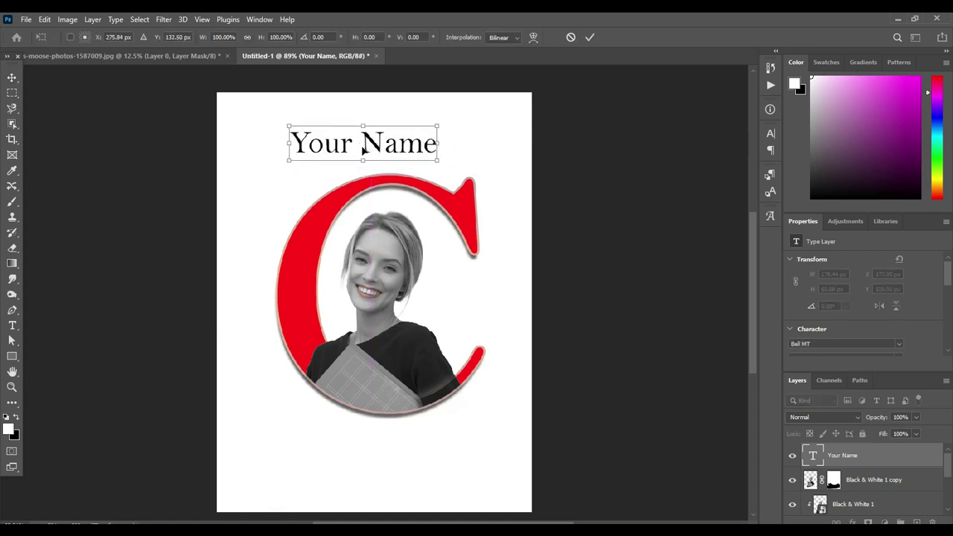
click(533, 37)
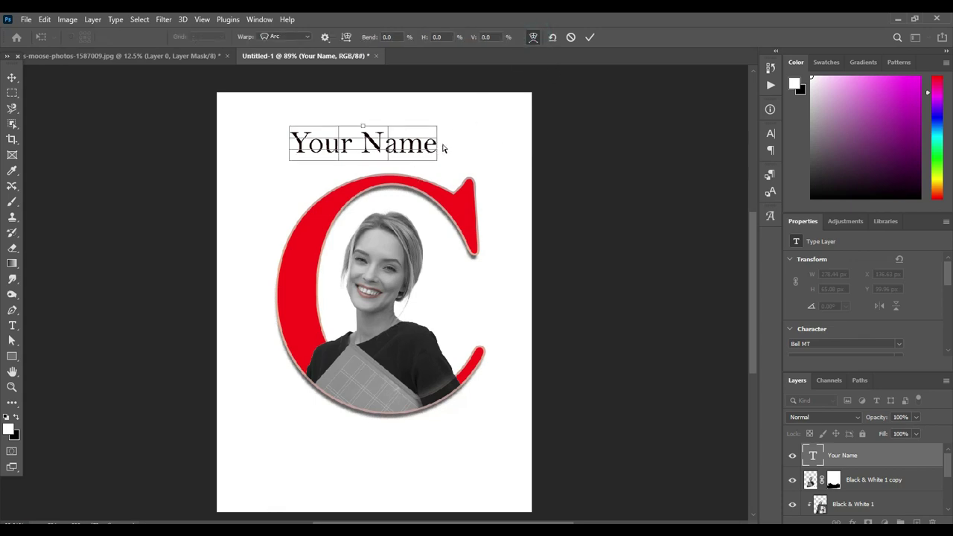
click(570, 38)
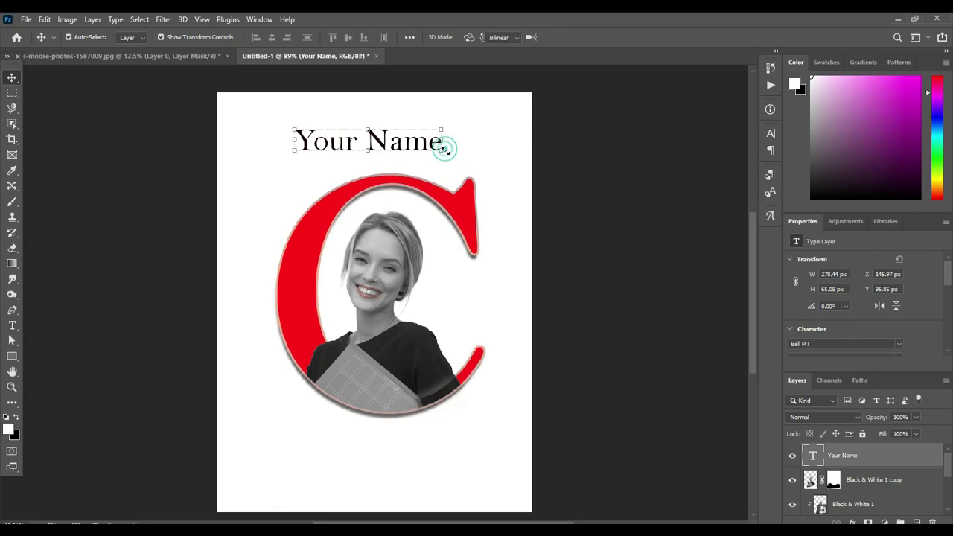
drag(443, 150, 475, 159)
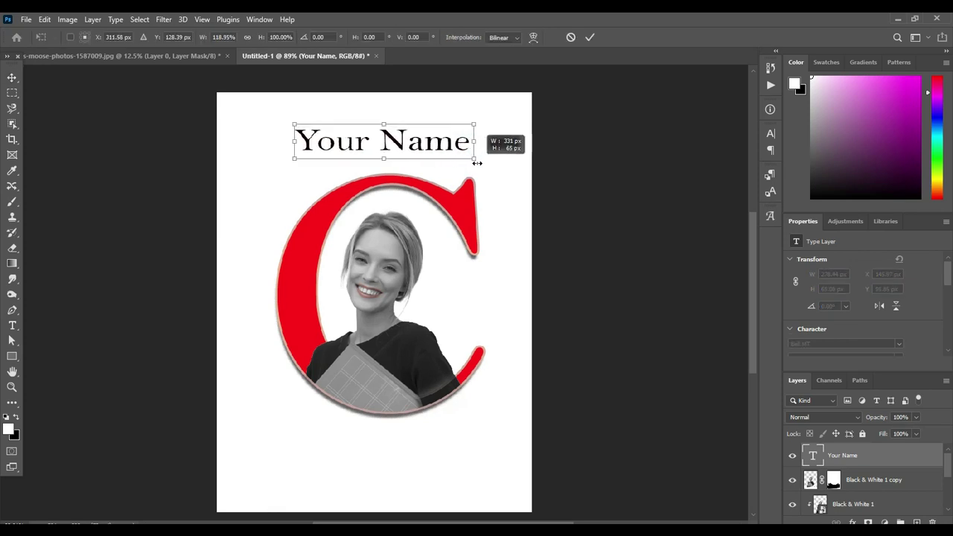
click(590, 37)
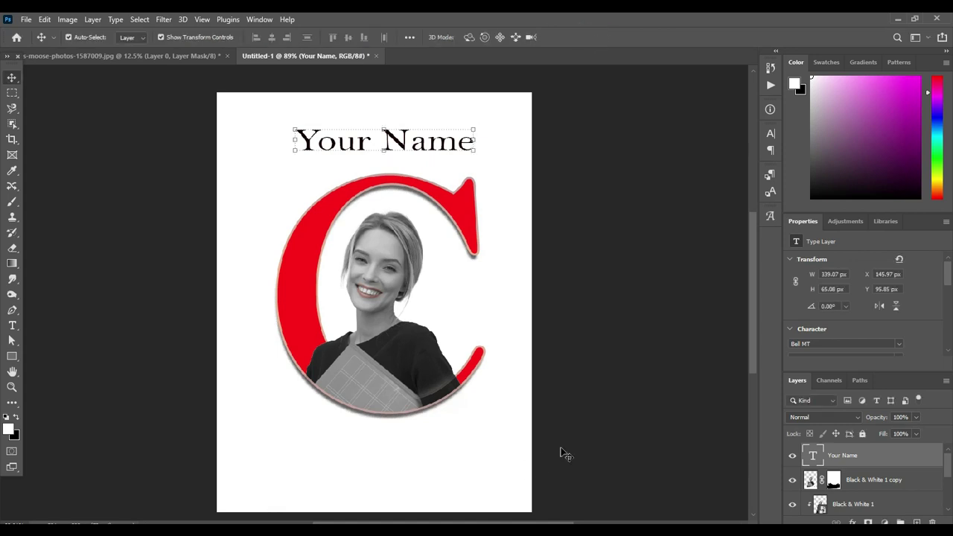